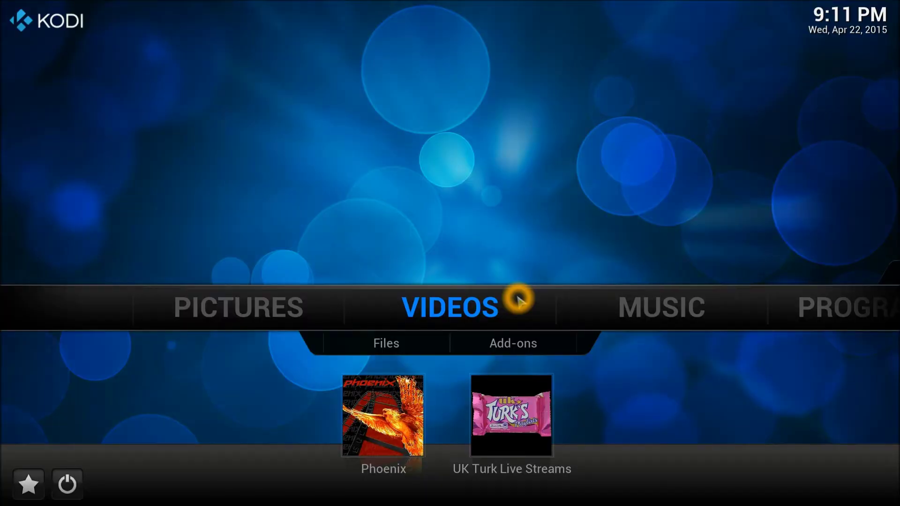
# Step: Open the Videos Add-ons library and select the NBA Full Games, then NBA, tiles
pyautogui.click(443, 294)
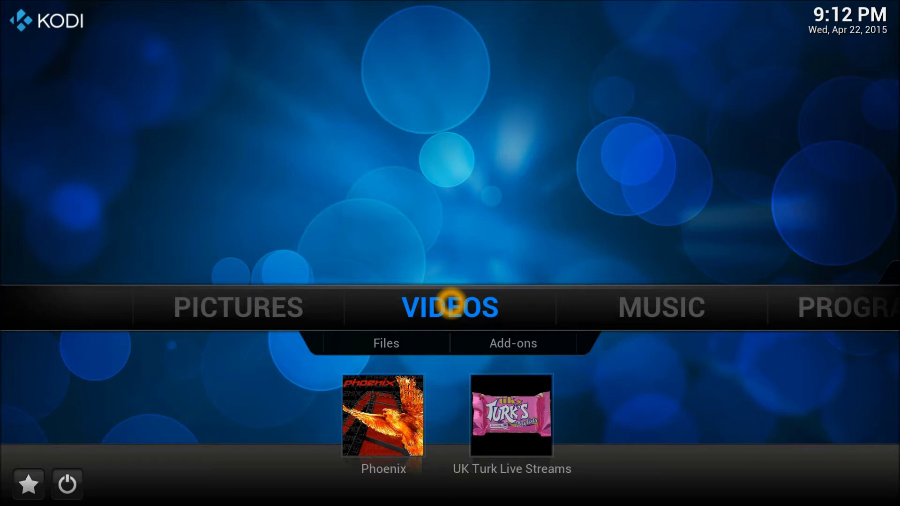
pyautogui.click(498, 340)
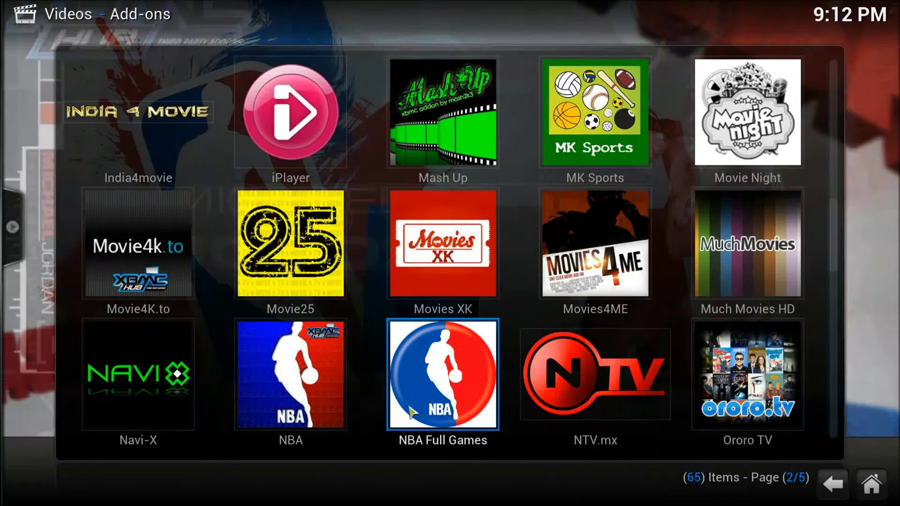
pyautogui.click(425, 408)
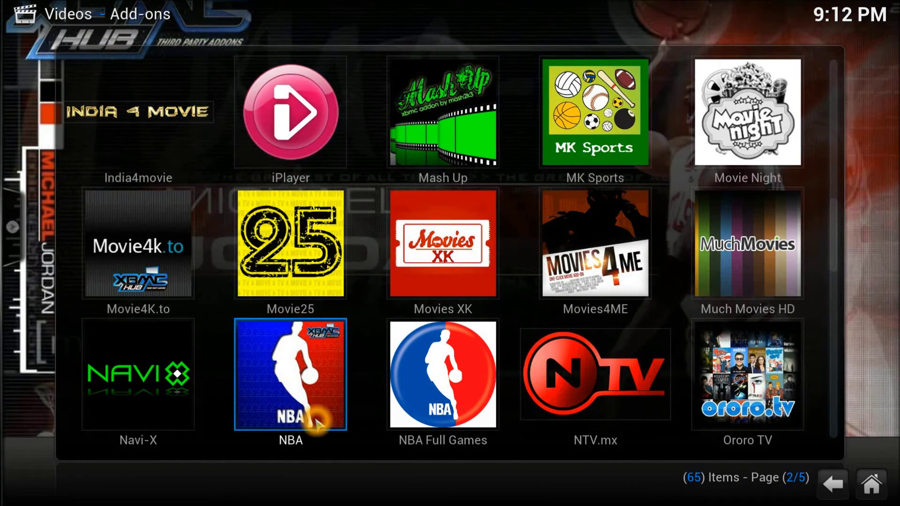
pyautogui.click(418, 416)
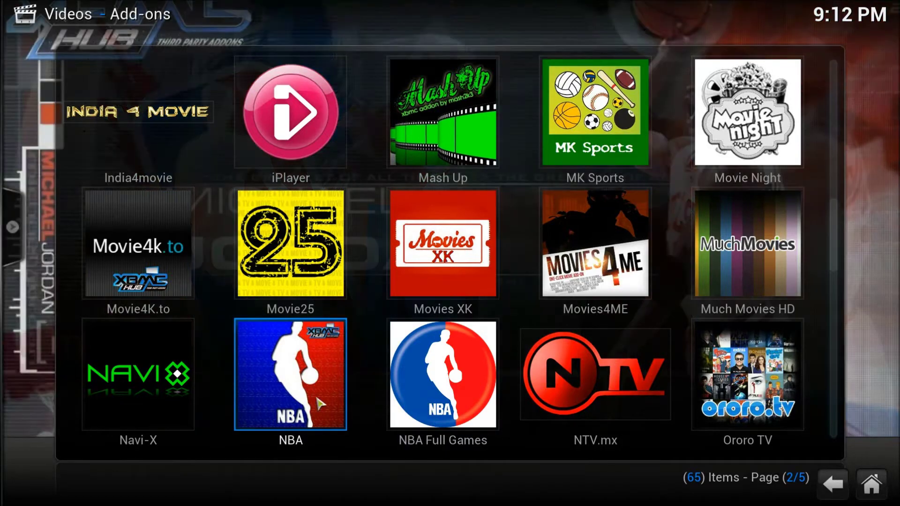
pyautogui.click(311, 401)
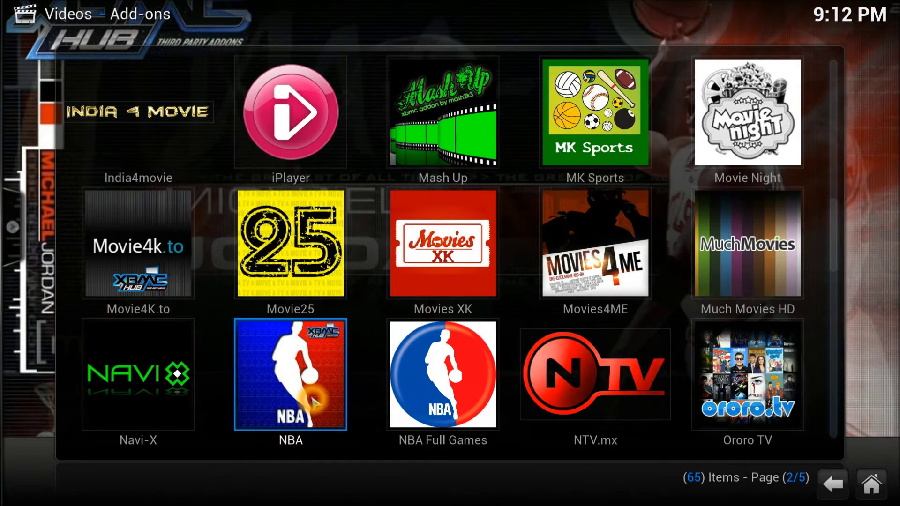
# Step: Open the NBA add-on's clip list and play 'Top 10 NBA Plays: April 21st'
pyautogui.click(312, 400)
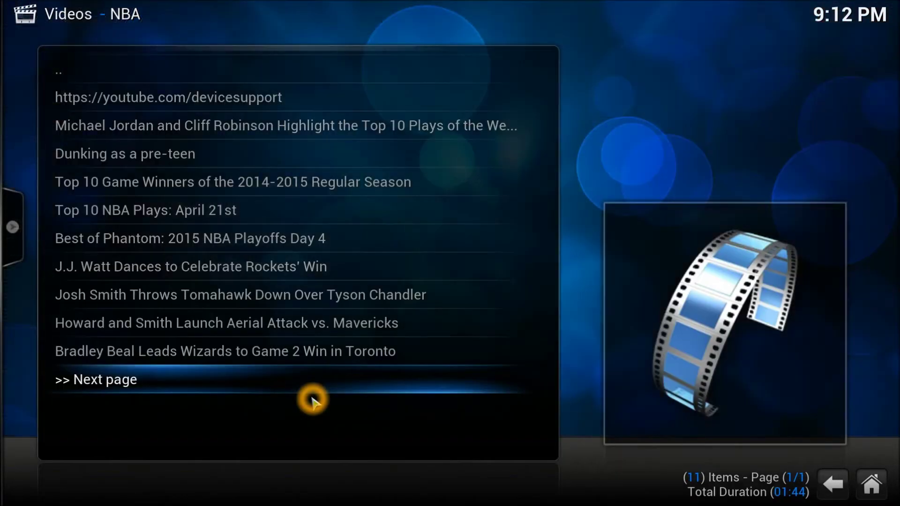
pyautogui.press('Up')
pyautogui.press('Up')
pyautogui.press('Up')
pyautogui.press('Up')
pyautogui.press('Up')
pyautogui.press('Up')
pyautogui.press('Up')
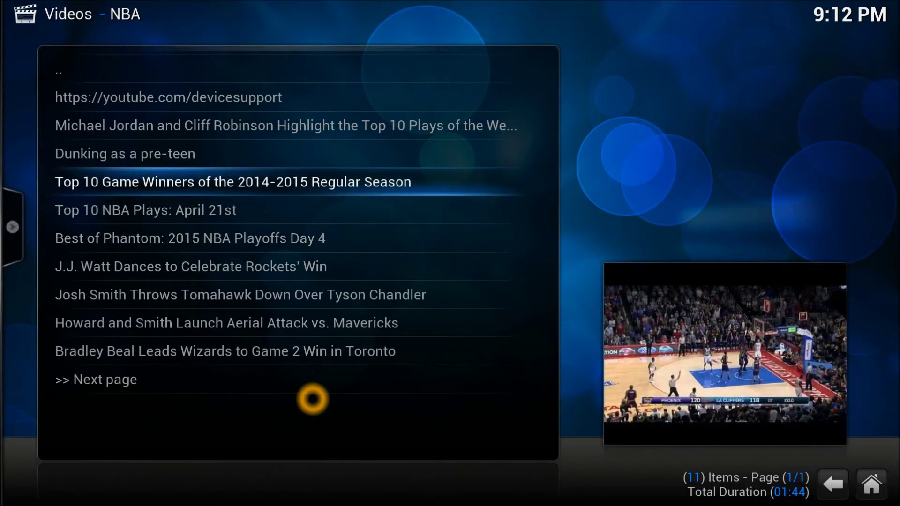
pyautogui.press('Down')
pyautogui.press('Down')
pyautogui.press('Down')
pyautogui.press('Down')
pyautogui.press('Down')
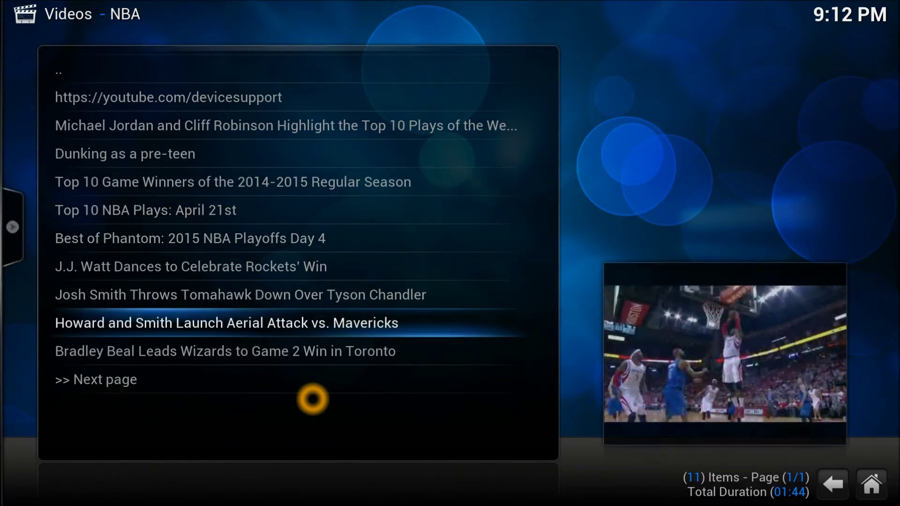
pyautogui.press('Up')
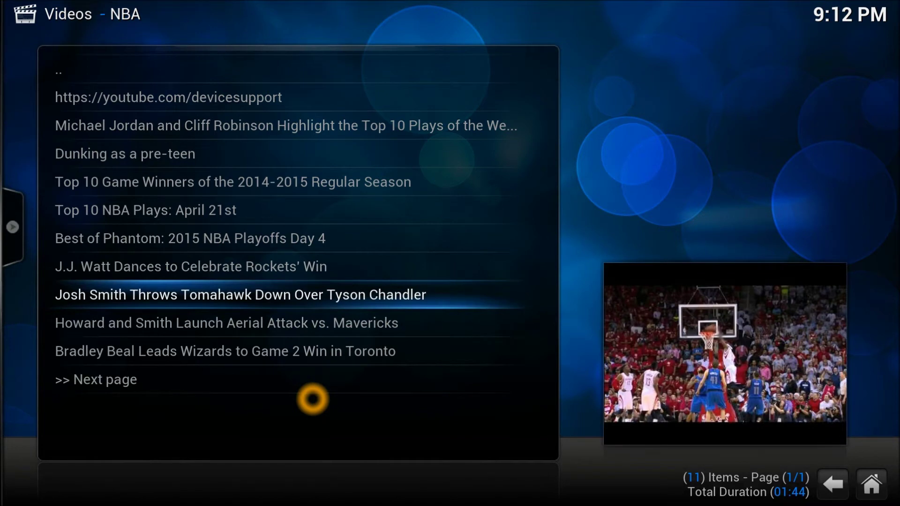
pyautogui.press('Up')
pyautogui.press('Up')
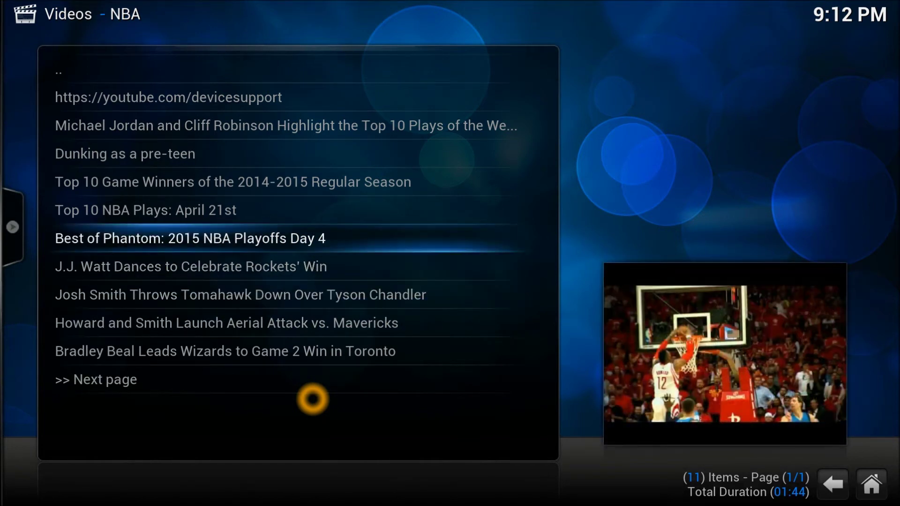
pyautogui.press('Up')
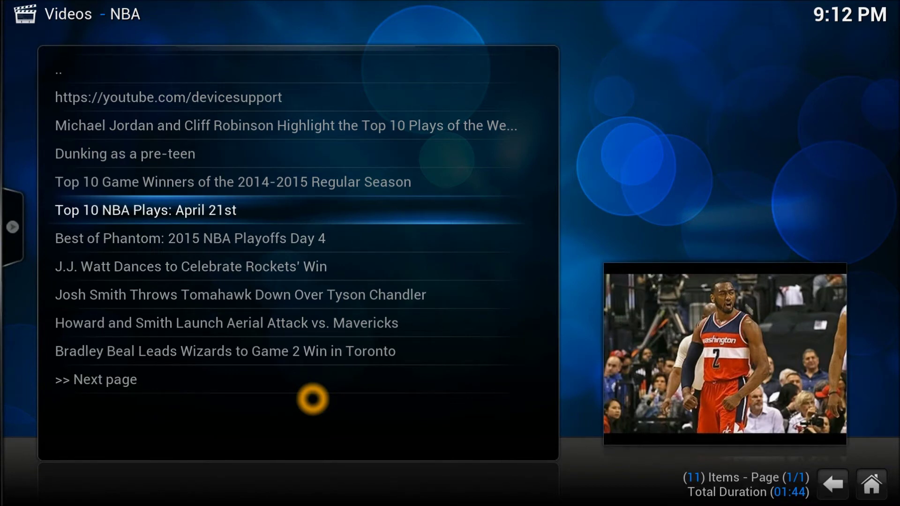
pyautogui.press('Return')
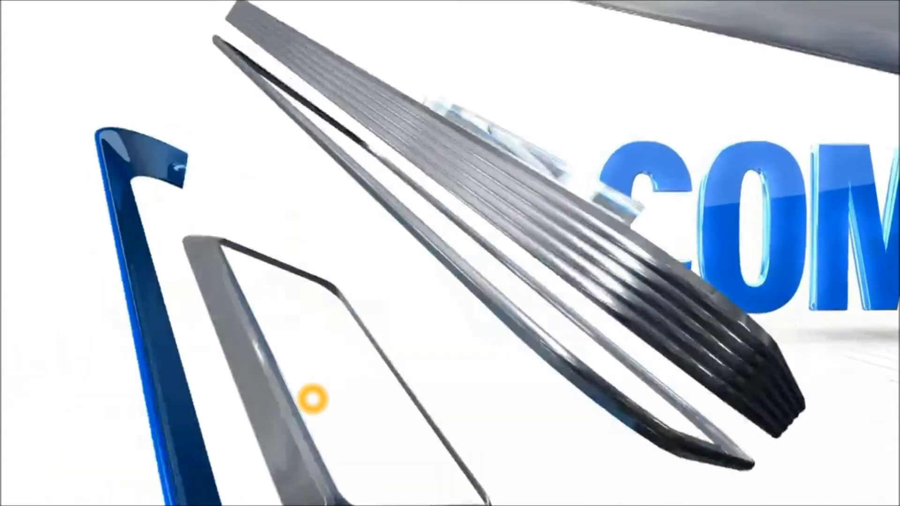
# Step: Skip ahead twice in the clip, stop it, and return to the NBA Full Games tile
pyautogui.moveTo(319, 454)
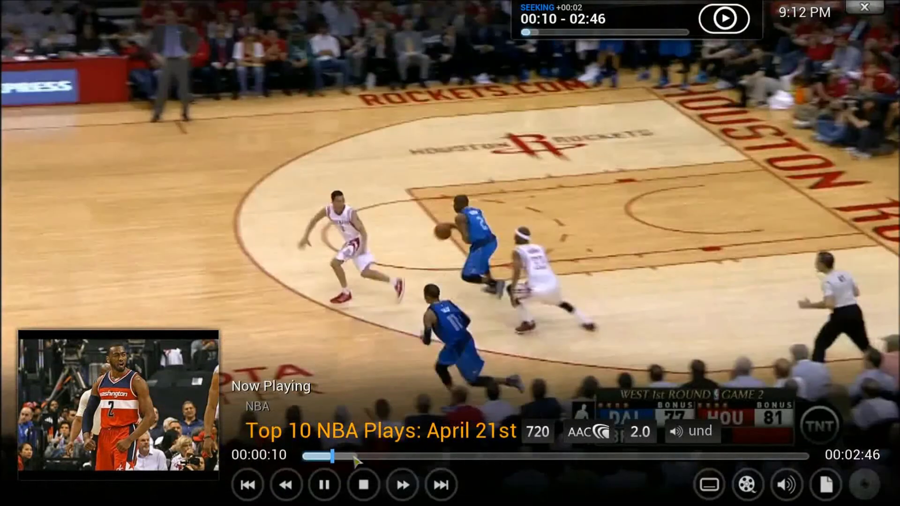
pyautogui.click(358, 455)
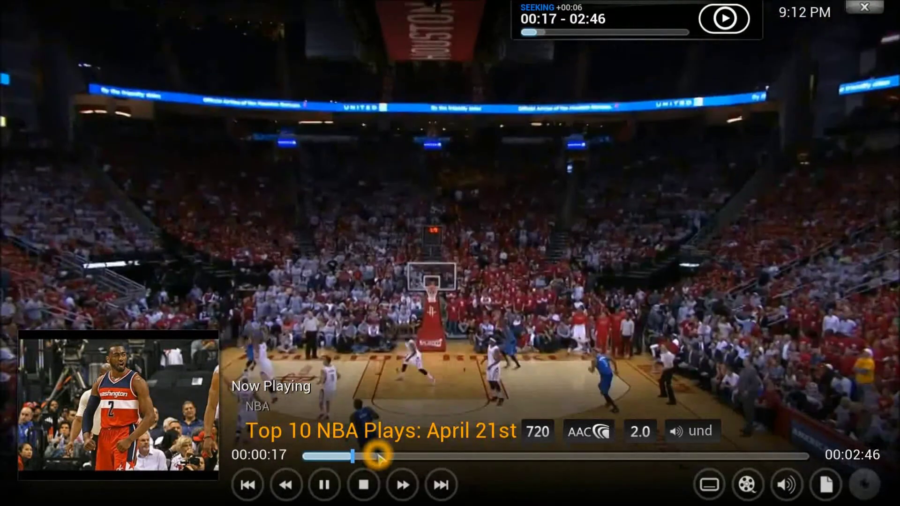
pyautogui.click(378, 457)
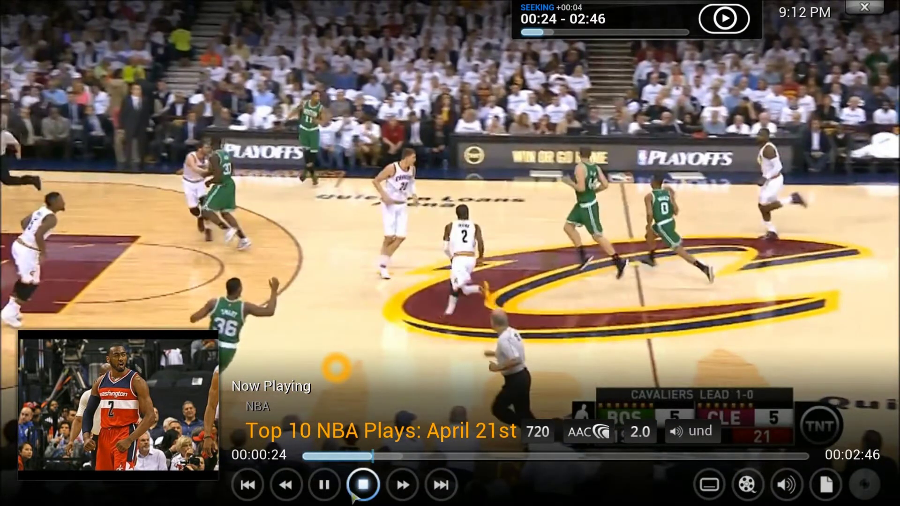
pyautogui.click(356, 490)
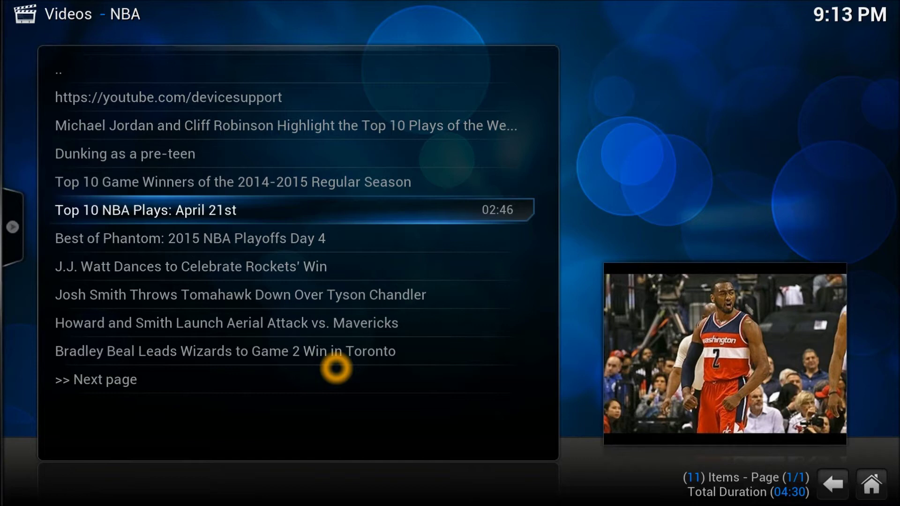
pyautogui.press('BackSpace')
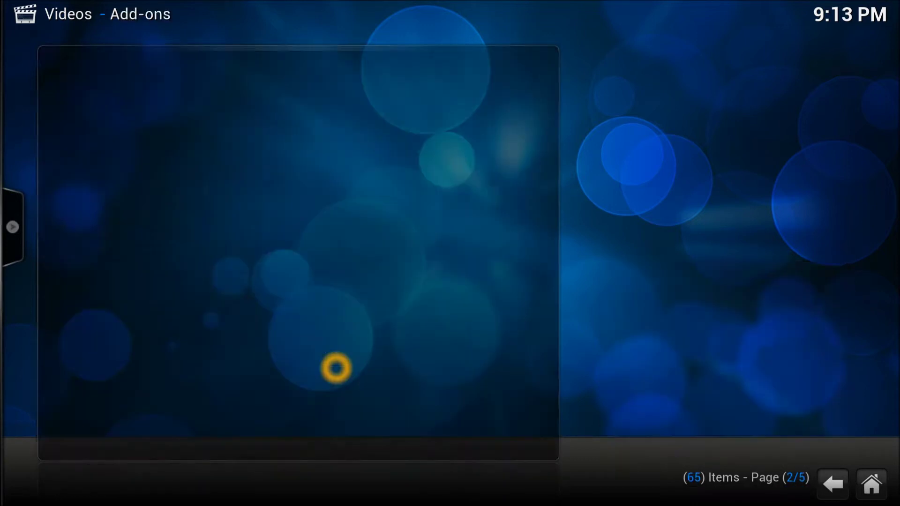
pyautogui.click(443, 375)
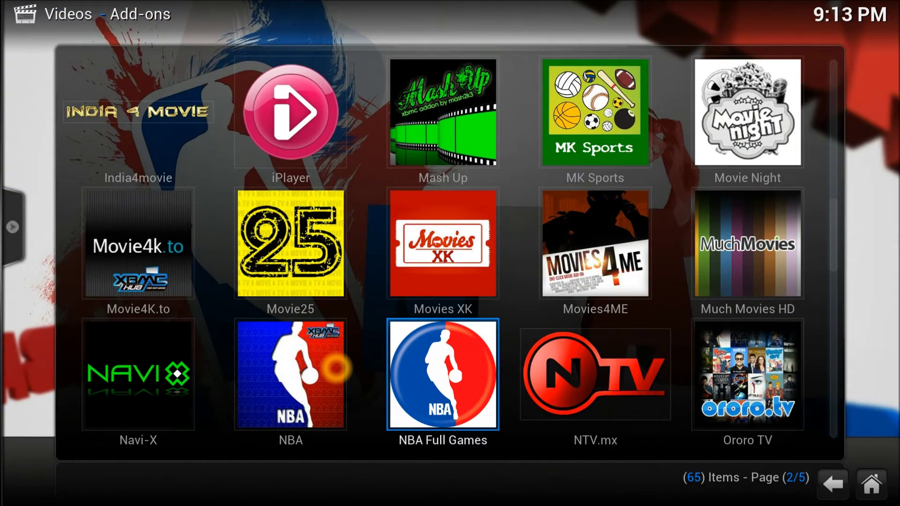
# Step: In NBA Full Games, go to Games > By Date and open Wizards @ Raptors Apr 21, 2015
pyautogui.press('Return')
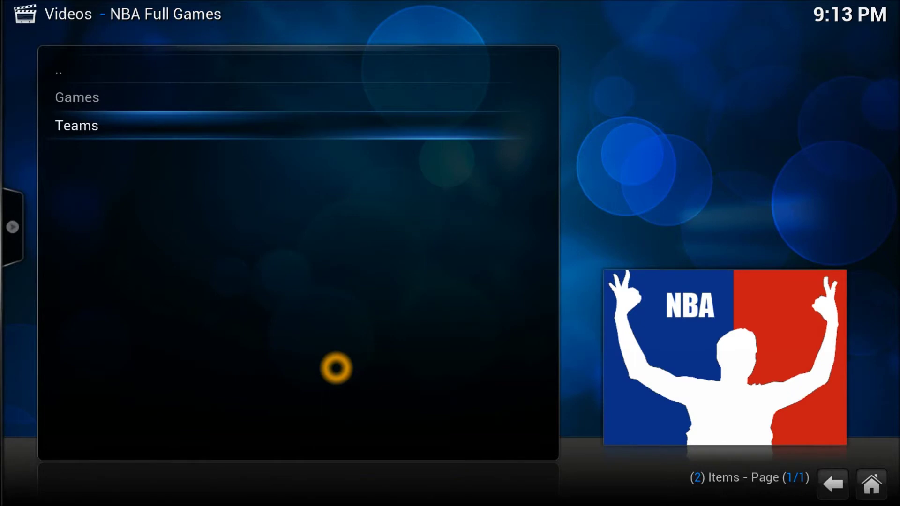
pyautogui.press('Up')
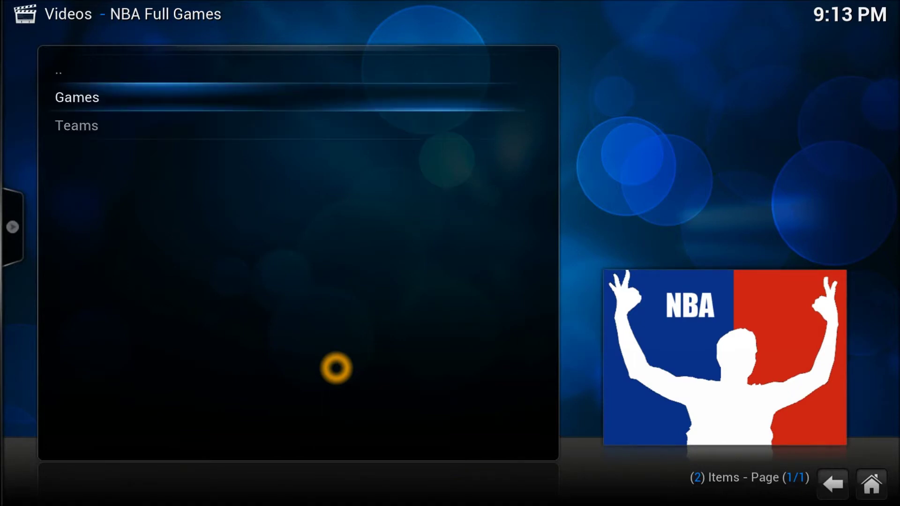
pyautogui.press('Down')
pyautogui.press('Up')
pyautogui.press('Return')
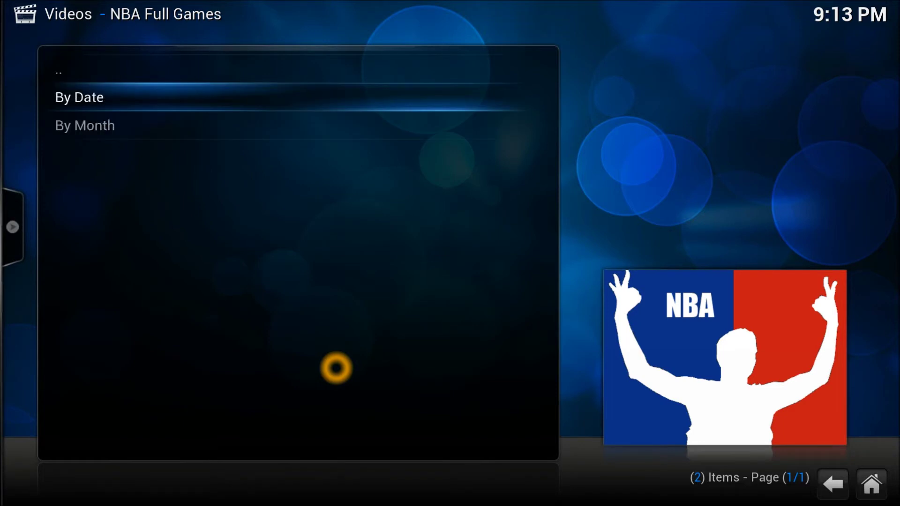
pyautogui.press('Return')
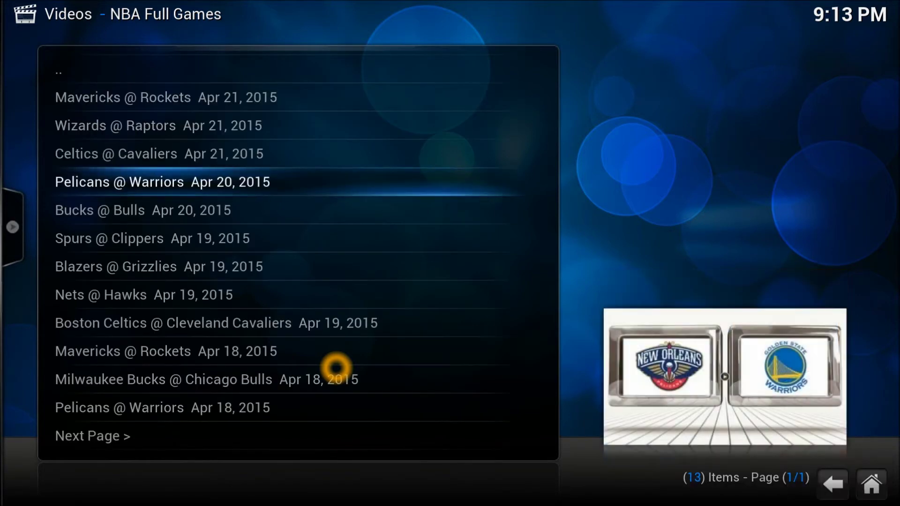
pyautogui.press('Down')
pyautogui.press('Down')
pyautogui.press('Down')
pyautogui.press('Down')
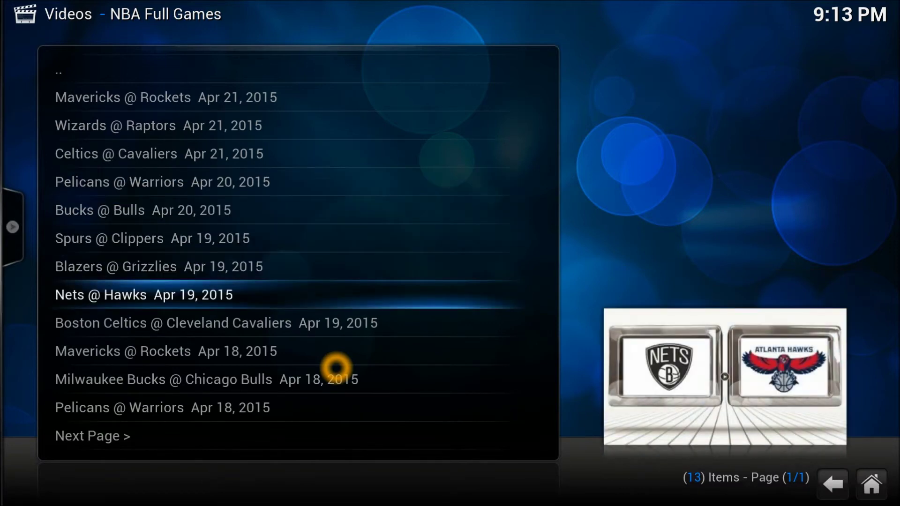
pyautogui.press('Down')
pyautogui.press('Down')
pyautogui.press('Down')
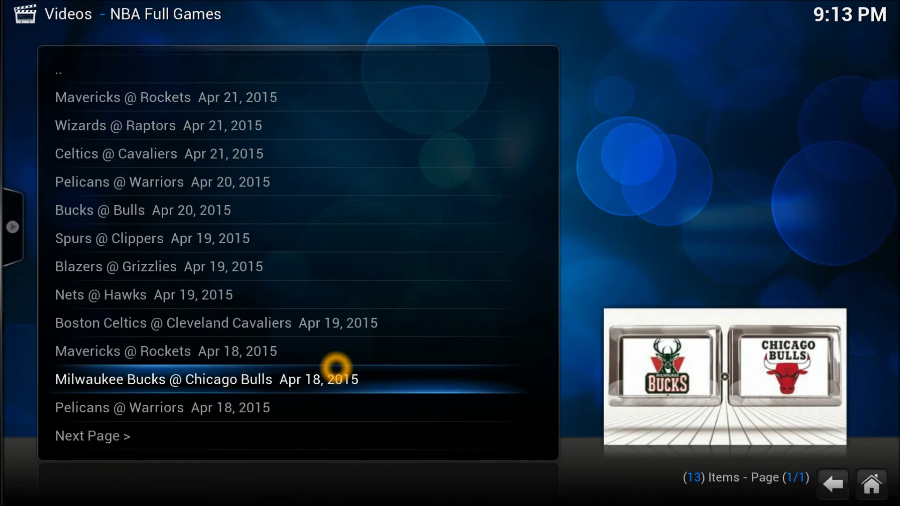
pyautogui.press('Down')
pyautogui.press('Up')
pyautogui.press('Up')
pyautogui.press('Up')
pyautogui.press('Up')
pyautogui.press('Up')
pyautogui.press('Up')
pyautogui.press('Up')
pyautogui.press('Up')
pyautogui.press('Up')
pyautogui.press('Up')
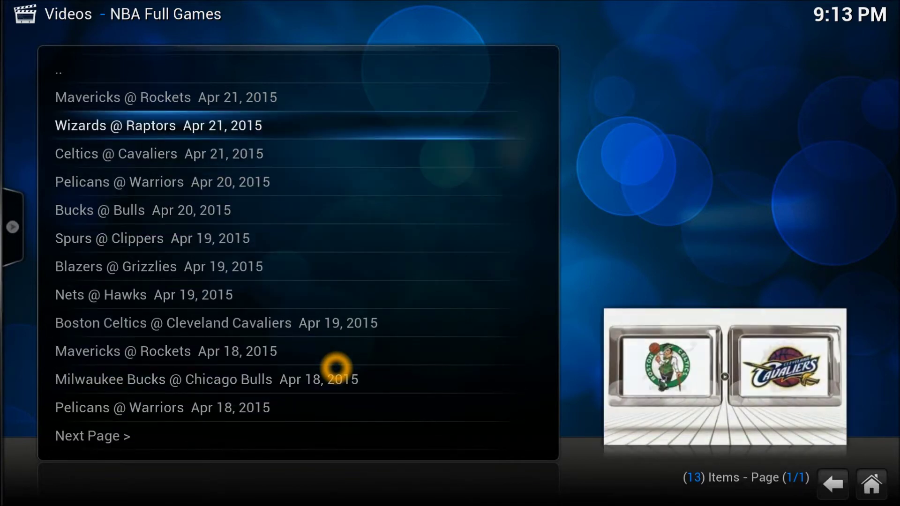
pyautogui.press('Return')
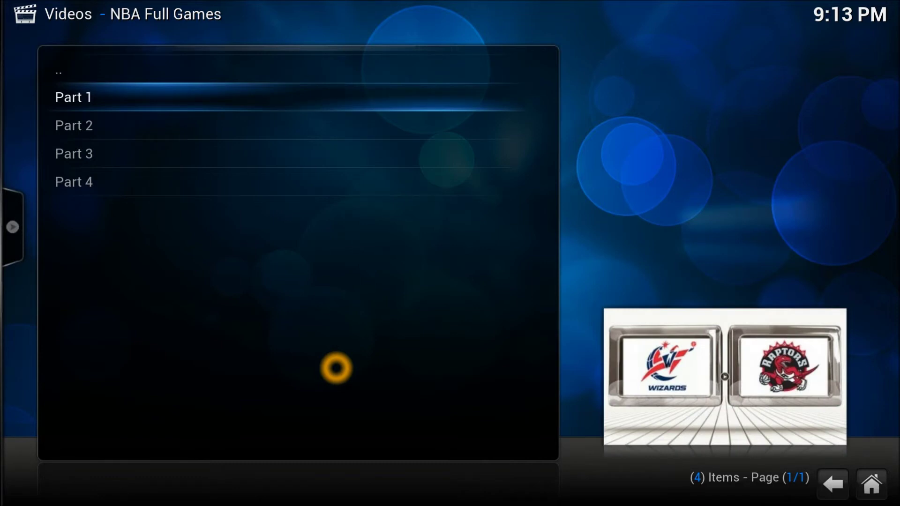
# Step: Play Part 1 of Wizards @ Raptors, skip about 20 seconds ahead, then stop it
pyautogui.press('Return')
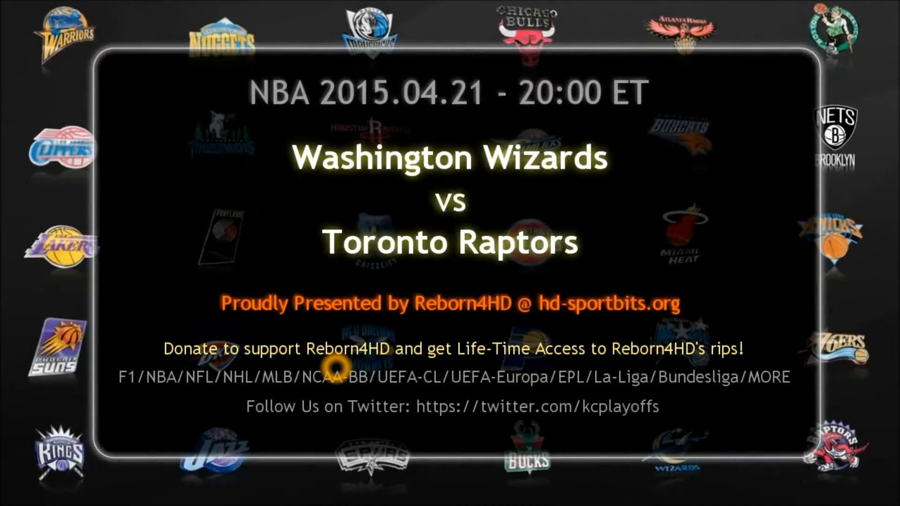
pyautogui.moveTo(386, 402)
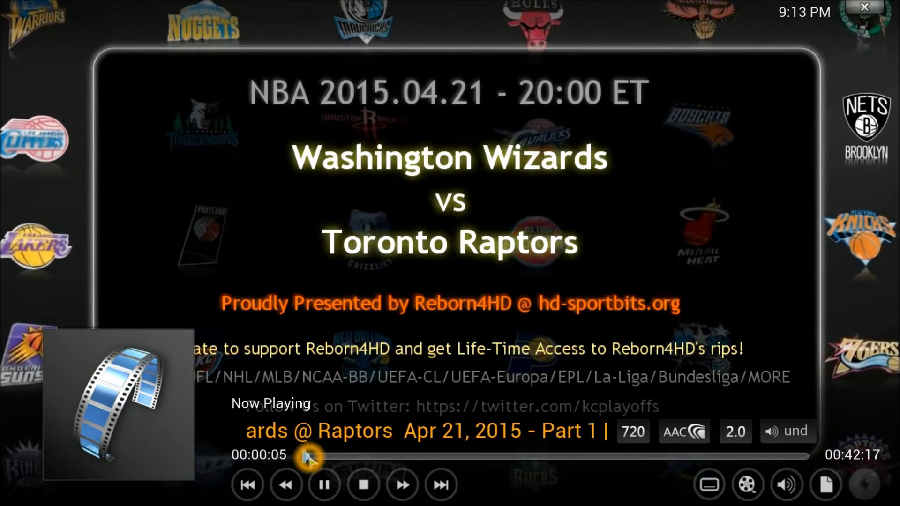
pyautogui.click(311, 457)
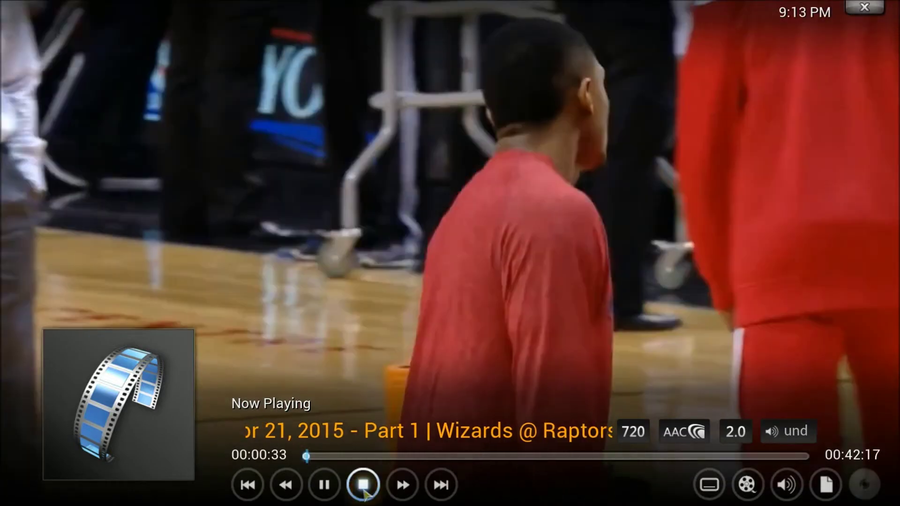
pyautogui.click(362, 495)
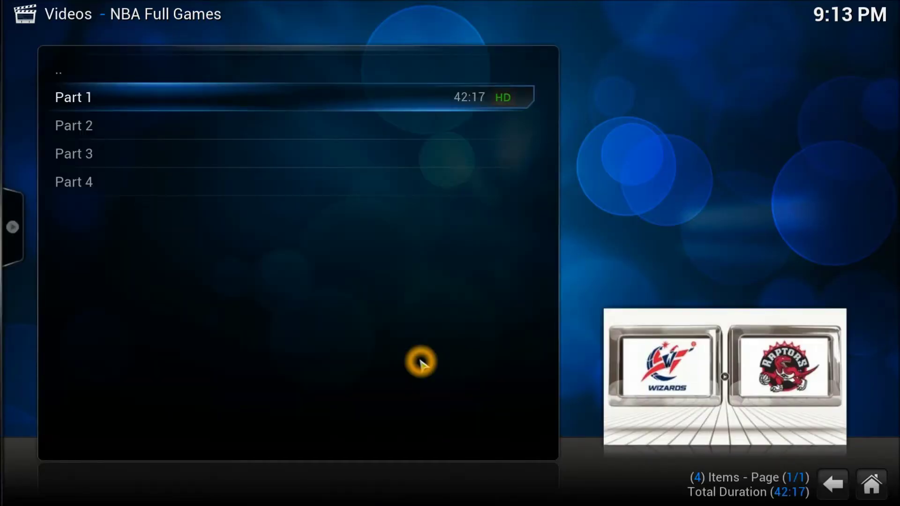
# Step: Back out to the Games/Teams menu and open the Teams list of 30 teams
pyautogui.press('BackSpace')
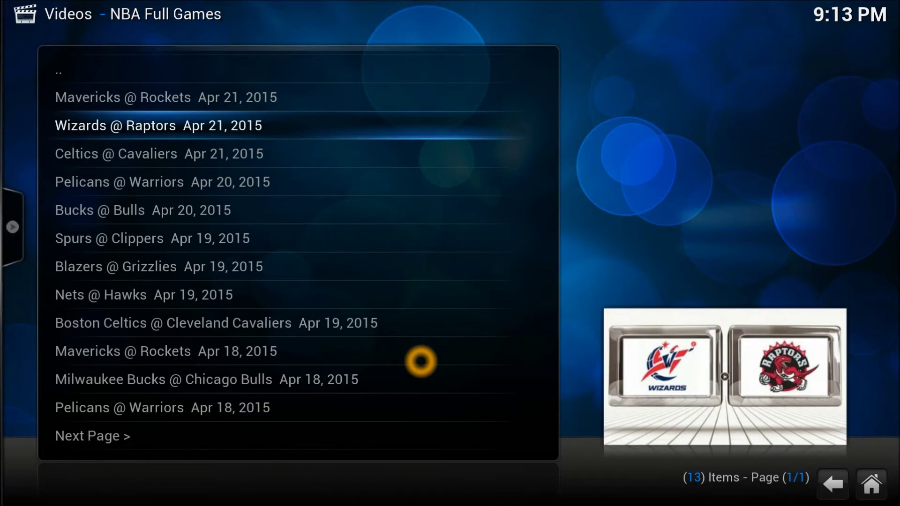
pyautogui.press('BackSpace')
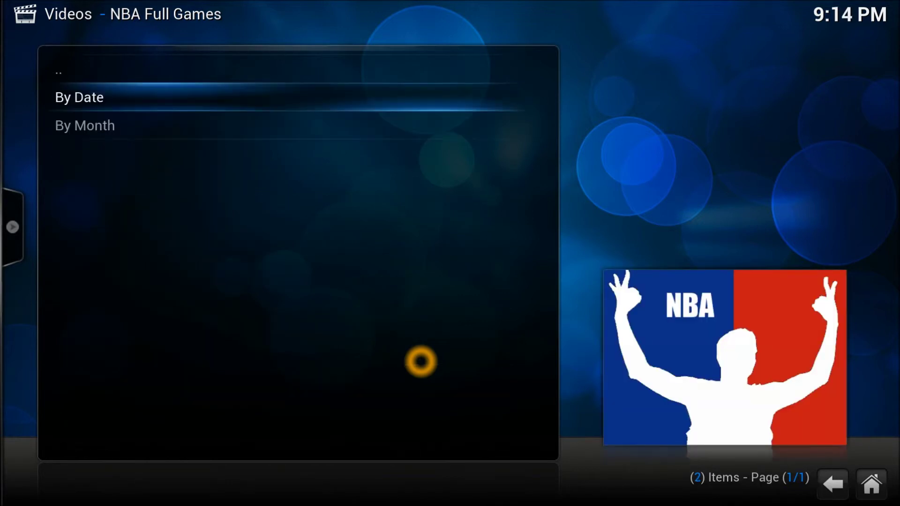
pyautogui.press('Down')
pyautogui.press('Up')
pyautogui.press('Up')
pyautogui.press('Return')
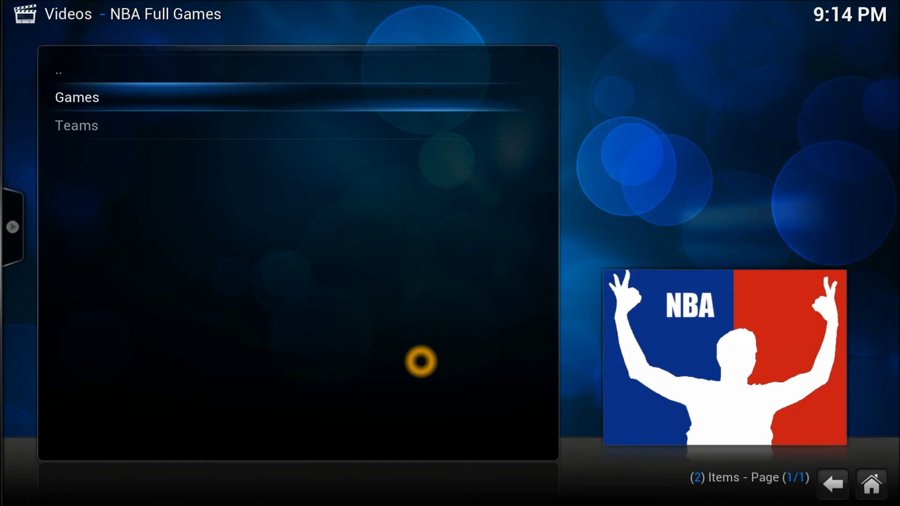
pyautogui.press('Down')
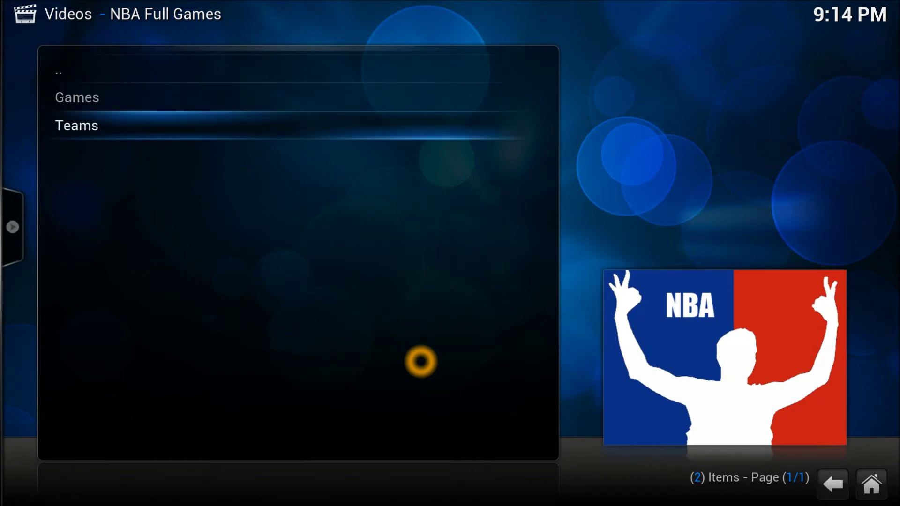
pyautogui.press('Return')
pyautogui.press('Up')
pyautogui.press('Up')
pyautogui.press('Up')
pyautogui.press('Up')
pyautogui.press('Up')
pyautogui.press('Up')
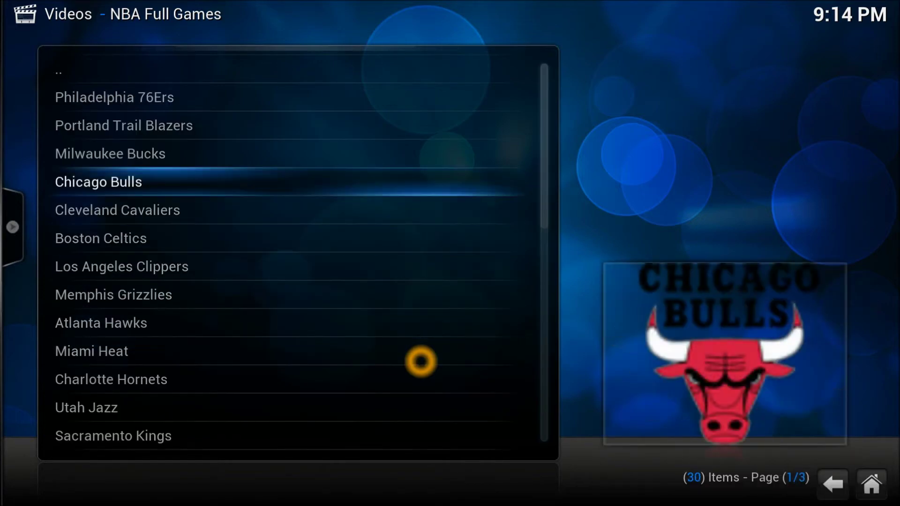
pyautogui.press('Up')
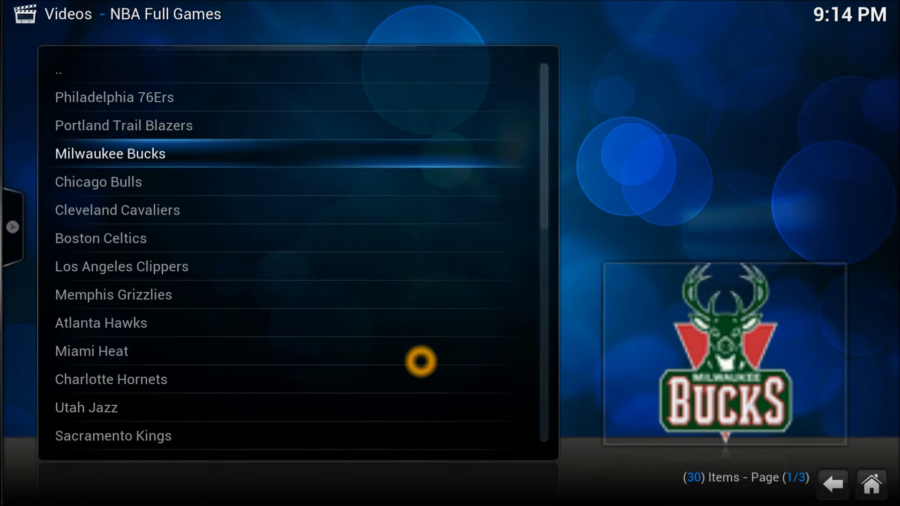
pyautogui.press('Down')
pyautogui.press('Down')
pyautogui.press('Down')
pyautogui.press('Down')
pyautogui.press('Down')
pyautogui.press('Down')
pyautogui.press('Down')
pyautogui.press('Down')
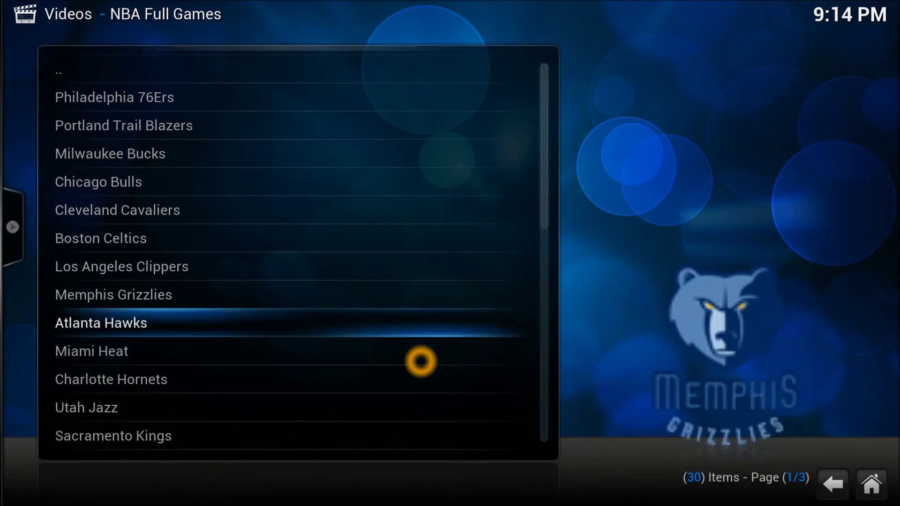
pyautogui.press('Down')
pyautogui.press('Down')
pyautogui.press('Down')
pyautogui.press('Down')
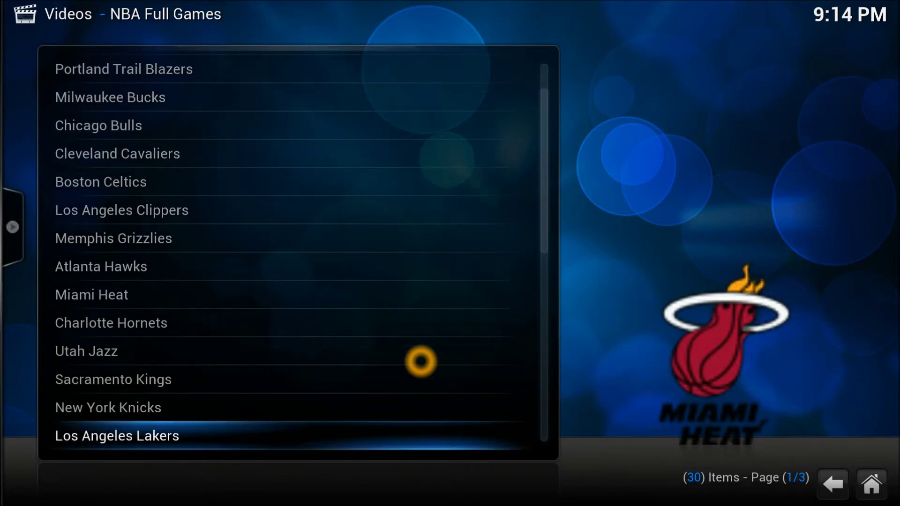
pyautogui.press('Up')
pyautogui.press('Down')
pyautogui.press('Down')
pyautogui.press('Up')
pyautogui.press('Up')
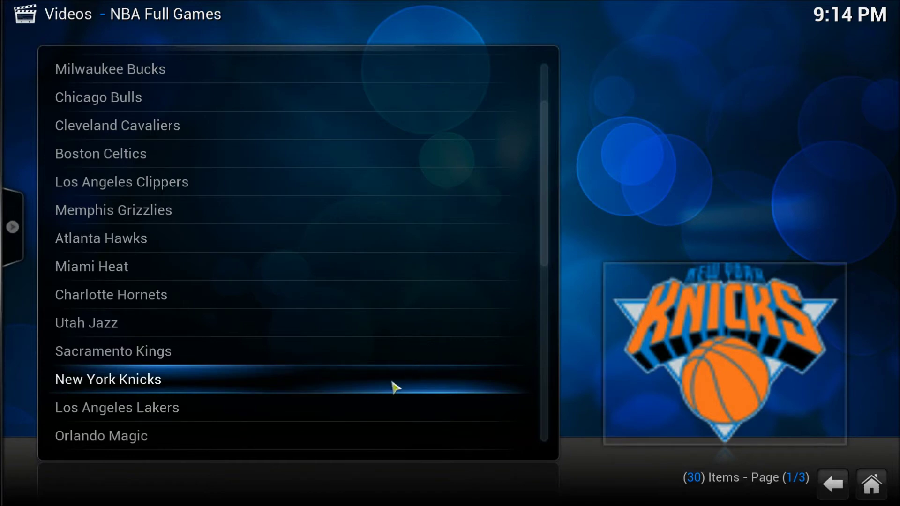
pyautogui.click(374, 388)
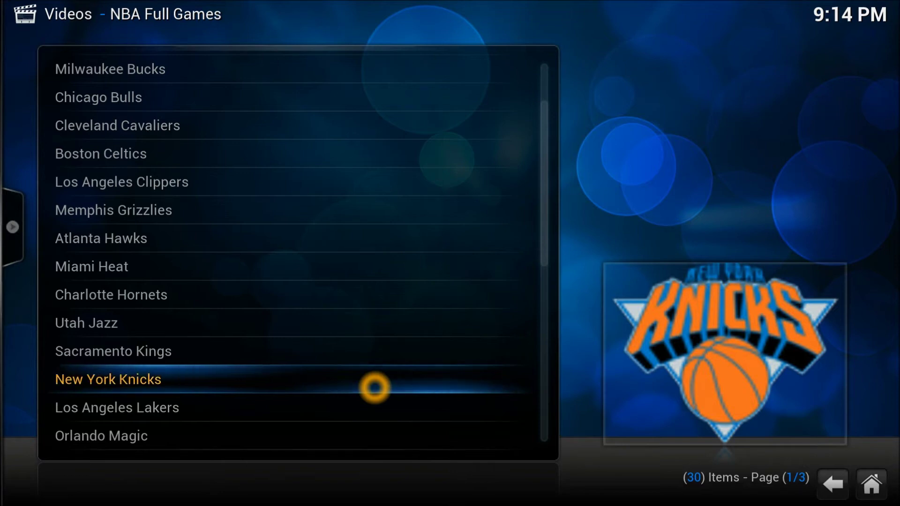
# Step: Add New York Knicks to favourites, then go back to the home screen's Favourites
pyautogui.rightClick(375, 388)
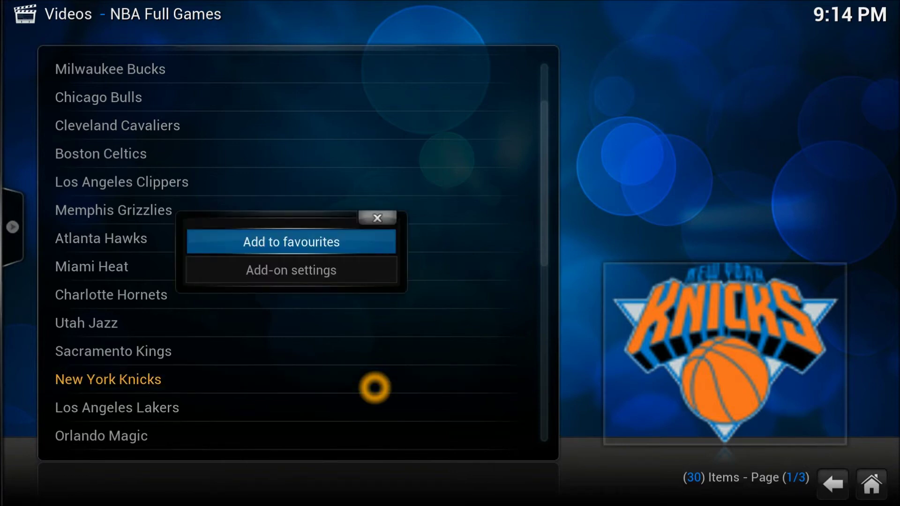
pyautogui.press('Escape')
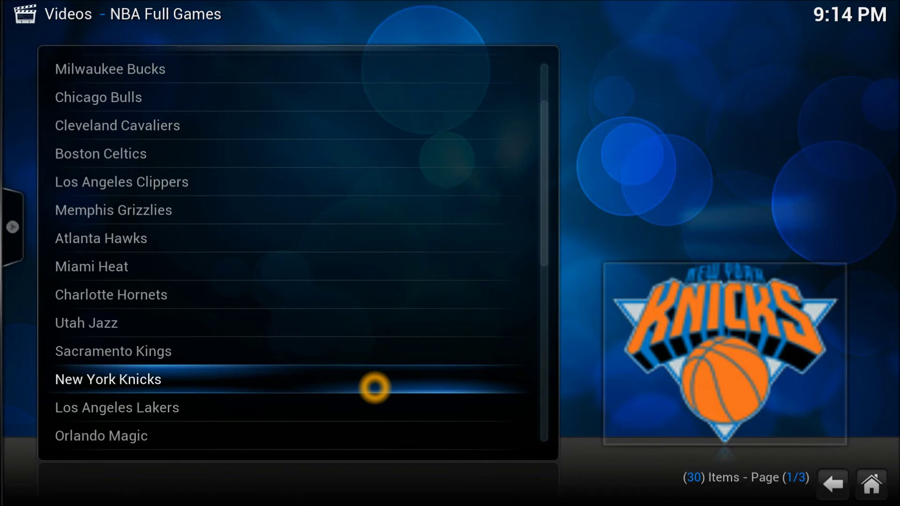
pyautogui.press('BackSpace')
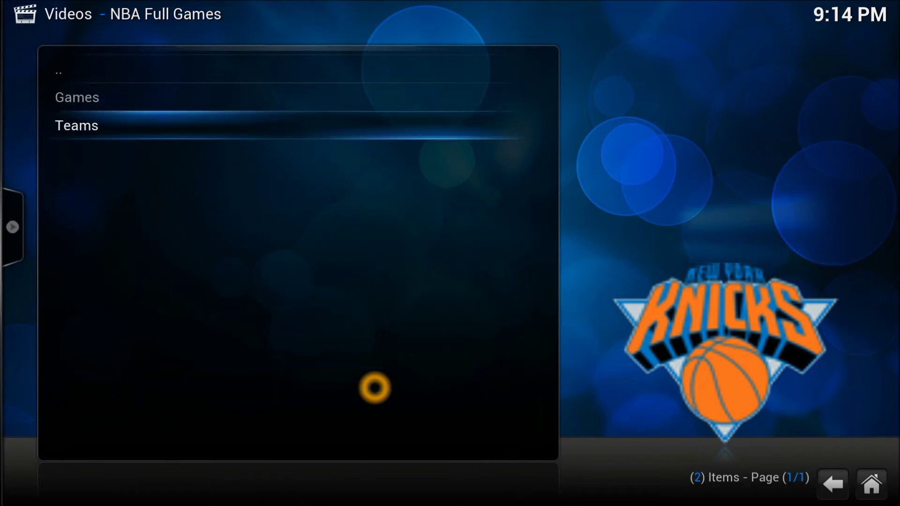
pyautogui.press('BackSpace')
pyautogui.press('BackSpace')
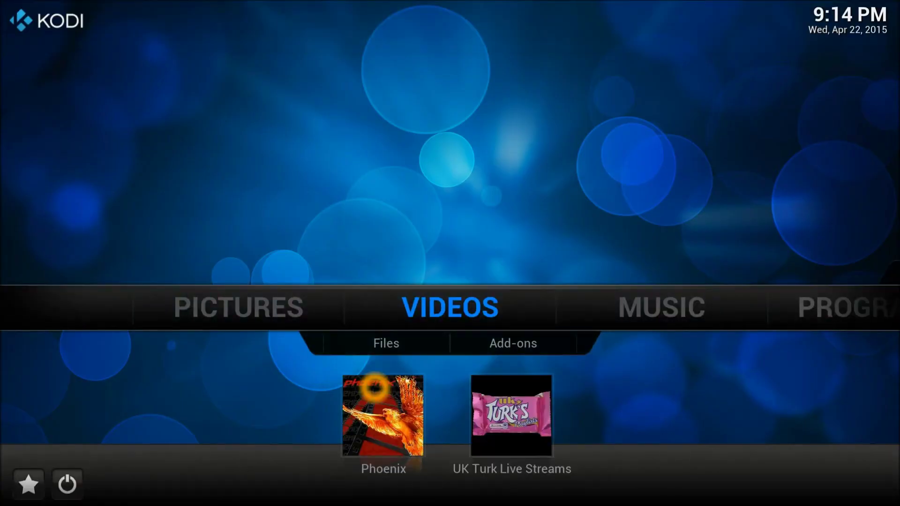
pyautogui.press('Down')
pyautogui.press('Down')
pyautogui.press('Down')
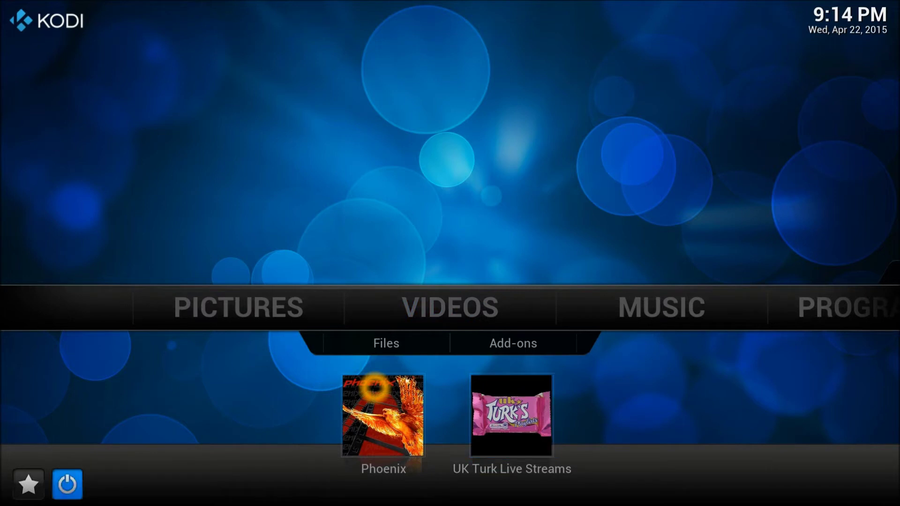
pyautogui.press('Left')
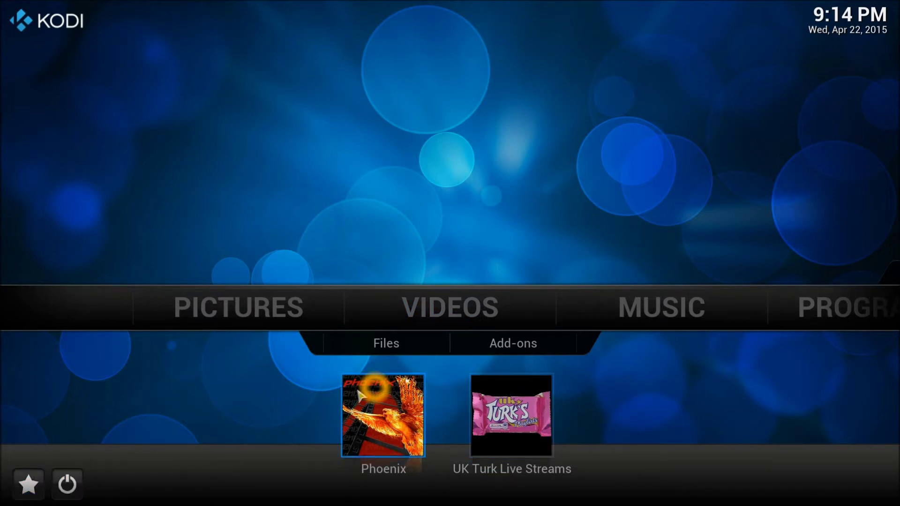
pyautogui.click(37, 495)
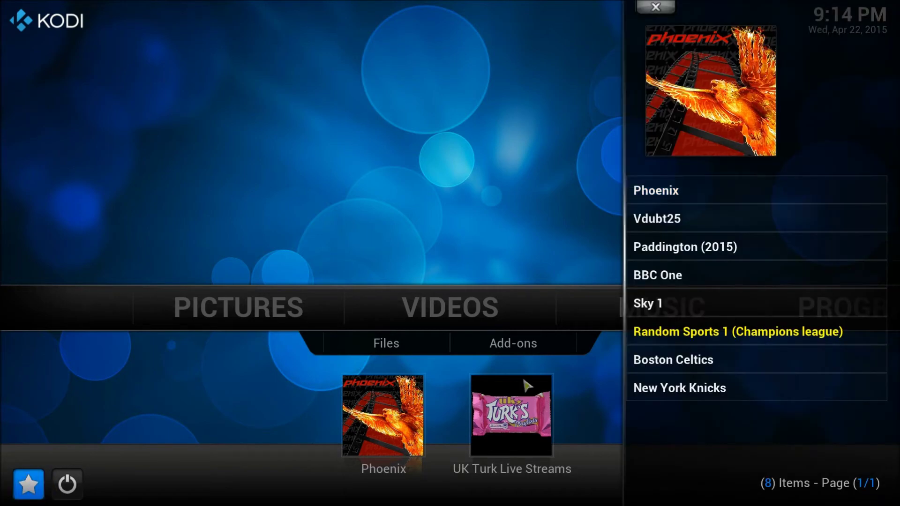
pyautogui.click(684, 393)
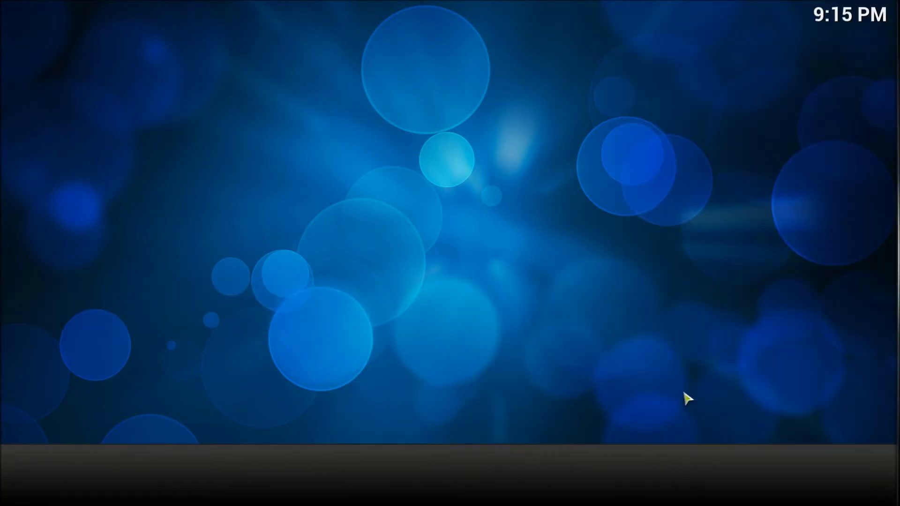
pyautogui.click(684, 394)
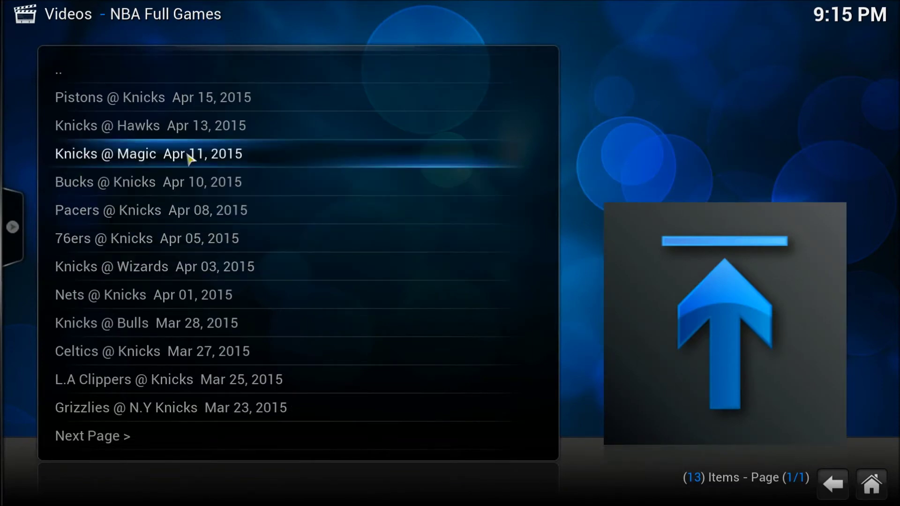
pyautogui.click(205, 359)
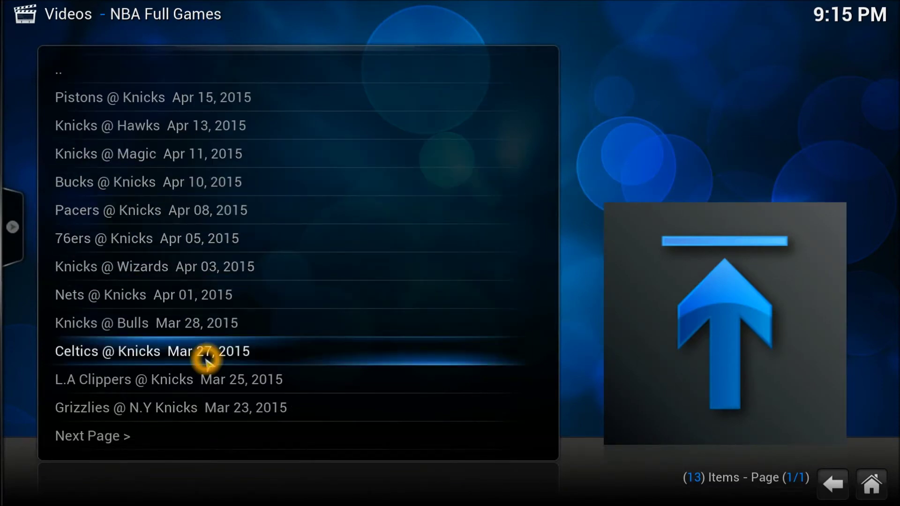
pyautogui.click(210, 359)
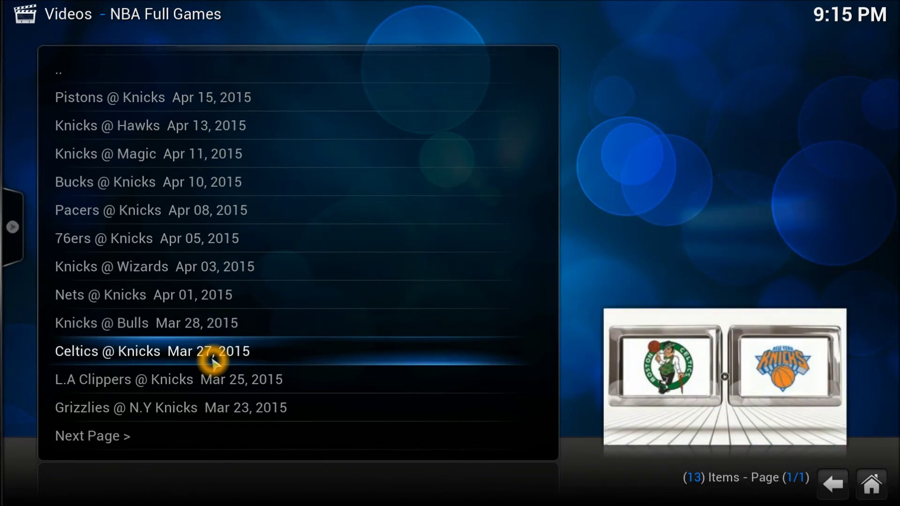
pyautogui.press('Escape')
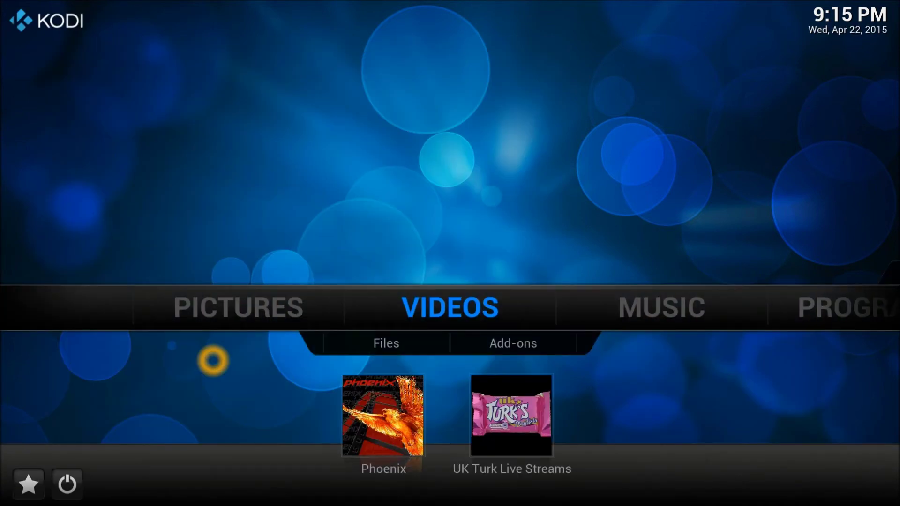
# Step: Open SYSTEM > File manager and choose Add source at the end of the sources list
pyautogui.press('Right')
pyautogui.press('Right')
pyautogui.press('Right')
pyautogui.press('Right')
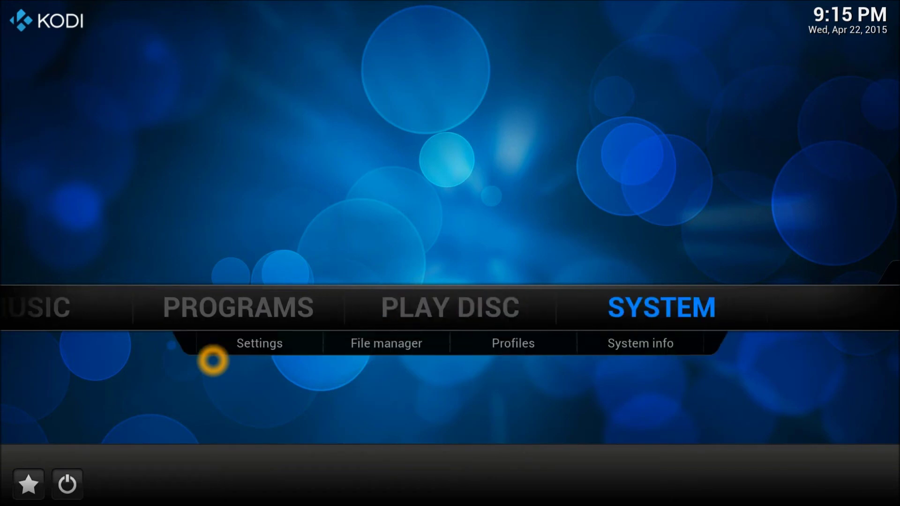
pyautogui.press('Down')
pyautogui.press('Right')
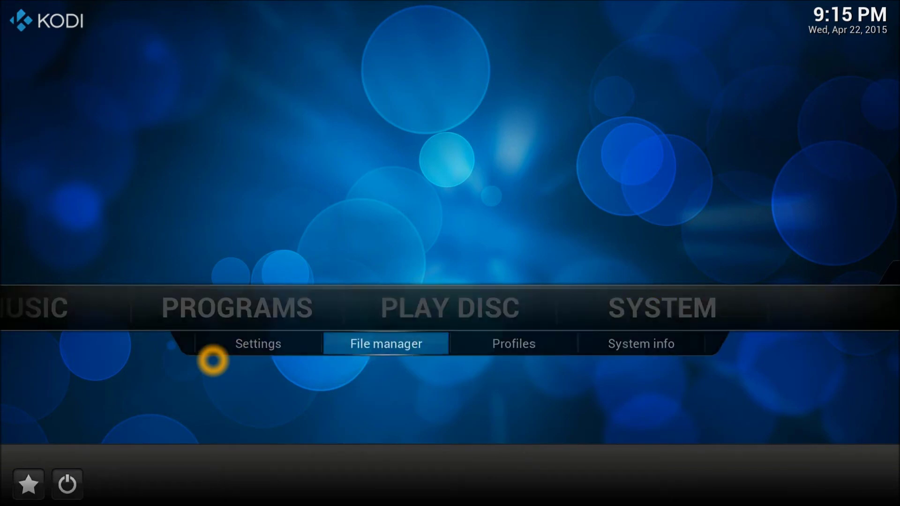
pyautogui.press('Return')
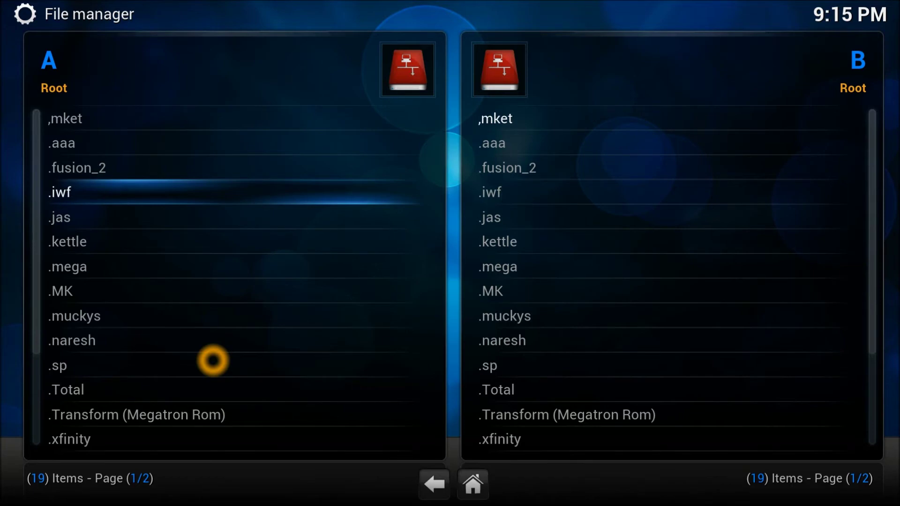
pyautogui.press('Down')
pyautogui.press('Down')
pyautogui.press('Down')
pyautogui.press('Down')
pyautogui.press('Down')
pyautogui.press('Down')
pyautogui.press('Down')
pyautogui.press('Down')
pyautogui.press('Down')
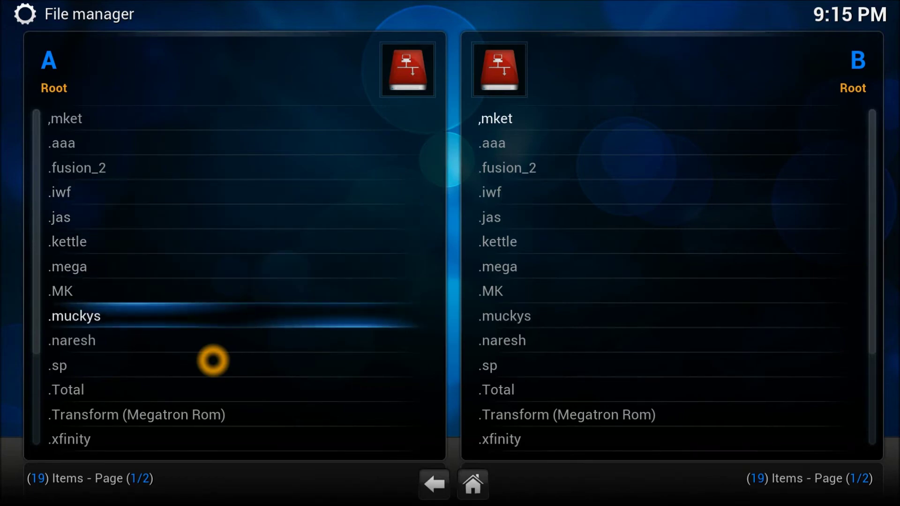
pyautogui.press('Down')
pyautogui.press('Down')
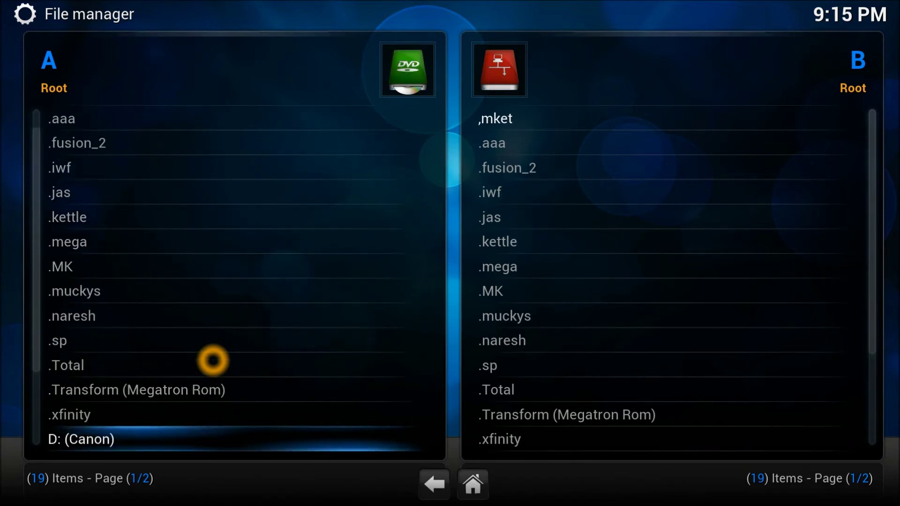
pyautogui.press('Down')
pyautogui.press('Down')
pyautogui.press('Down')
pyautogui.press('Down')
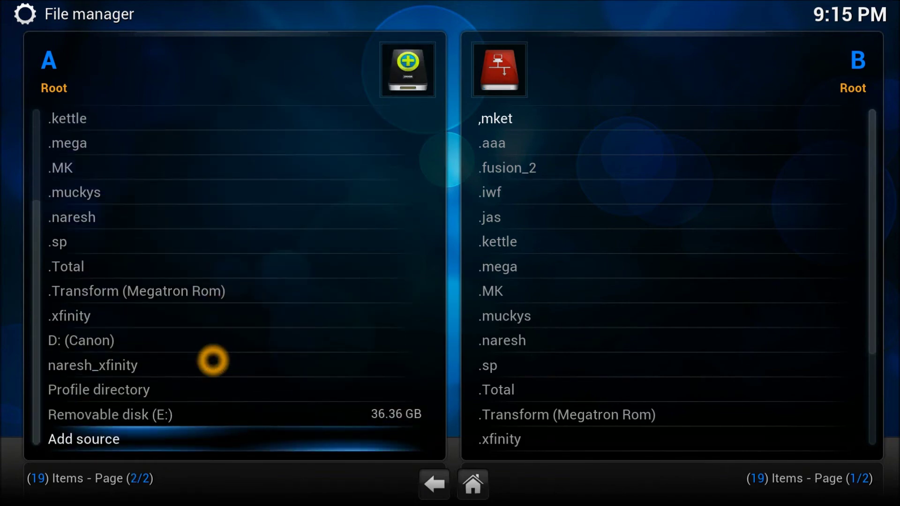
pyautogui.press('Return')
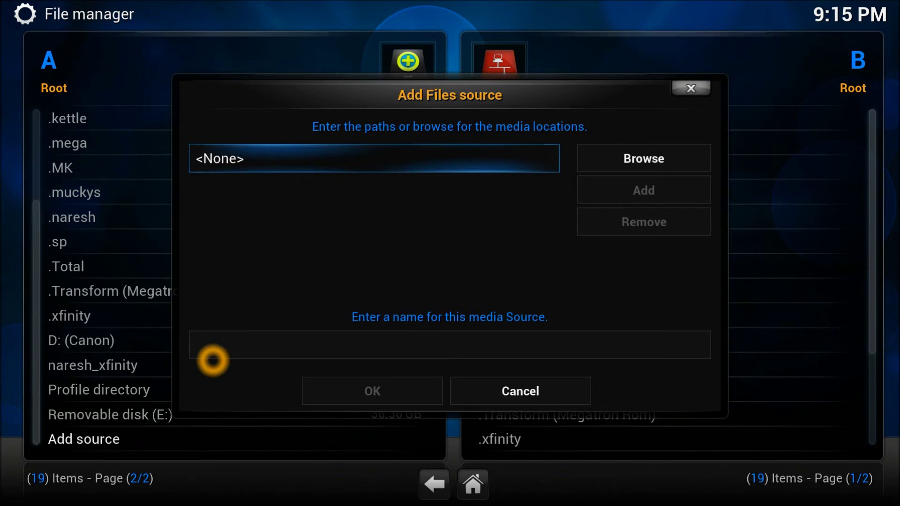
pyautogui.press('Return')
pyautogui.write('http:')
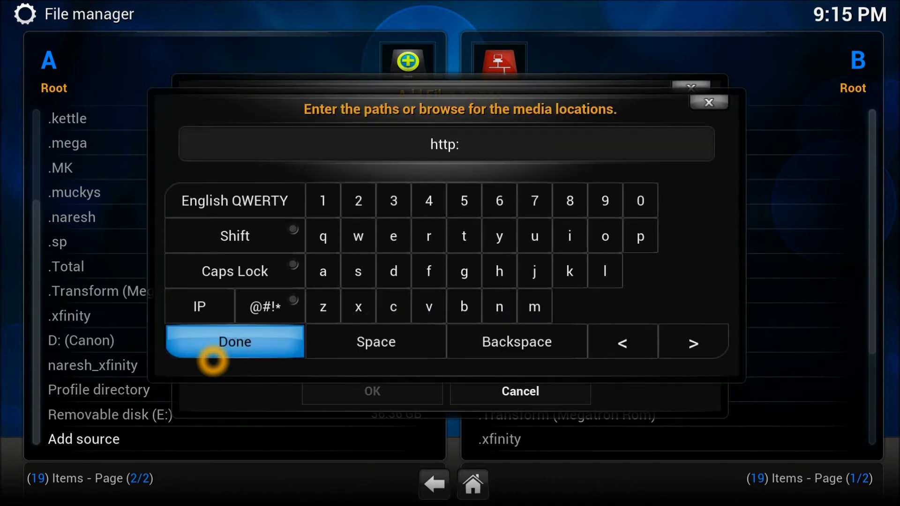
pyautogui.write('//fusion.')
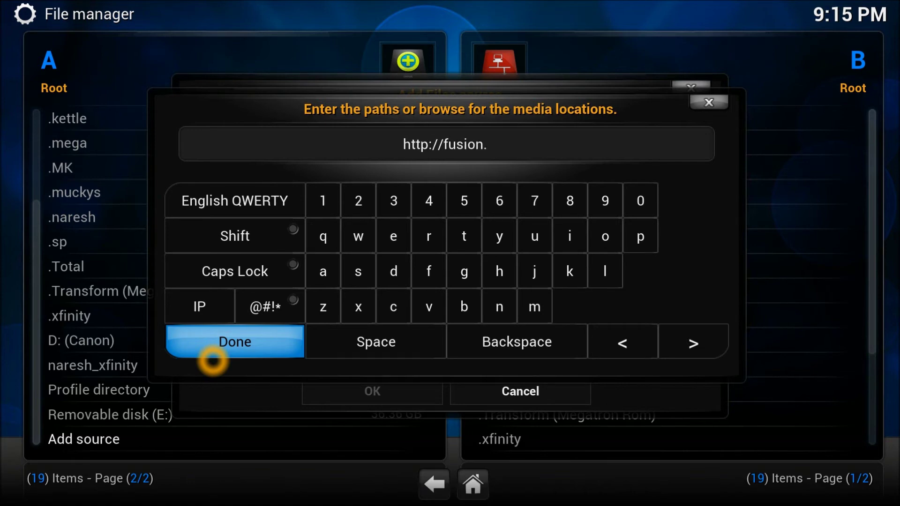
pyautogui.write('tvad')
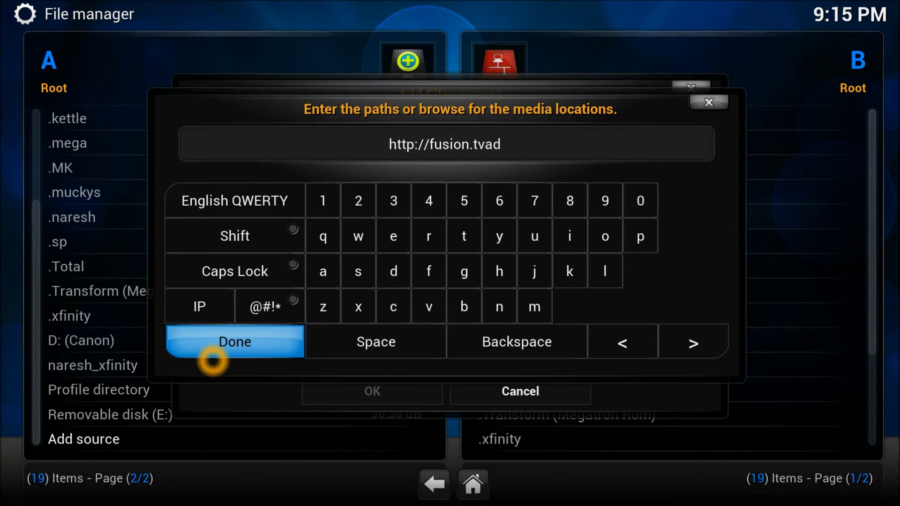
pyautogui.write('dons.')
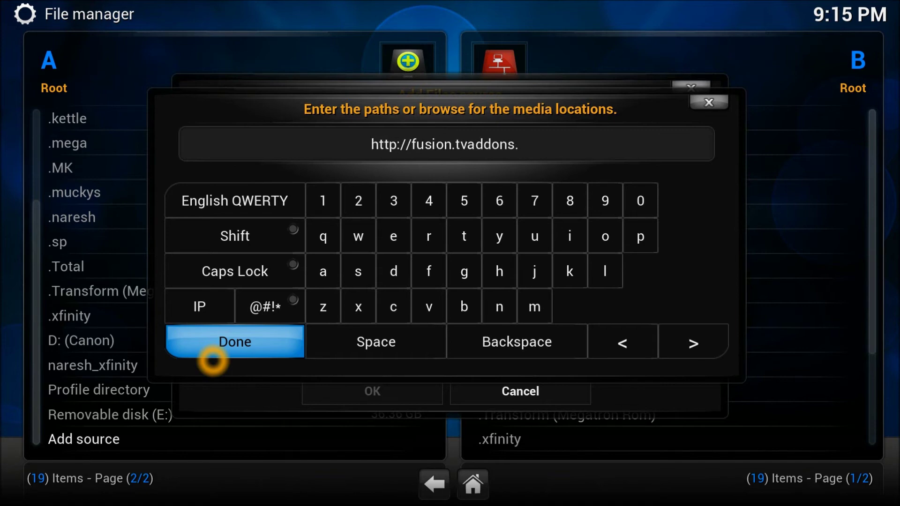
pyautogui.write('a')
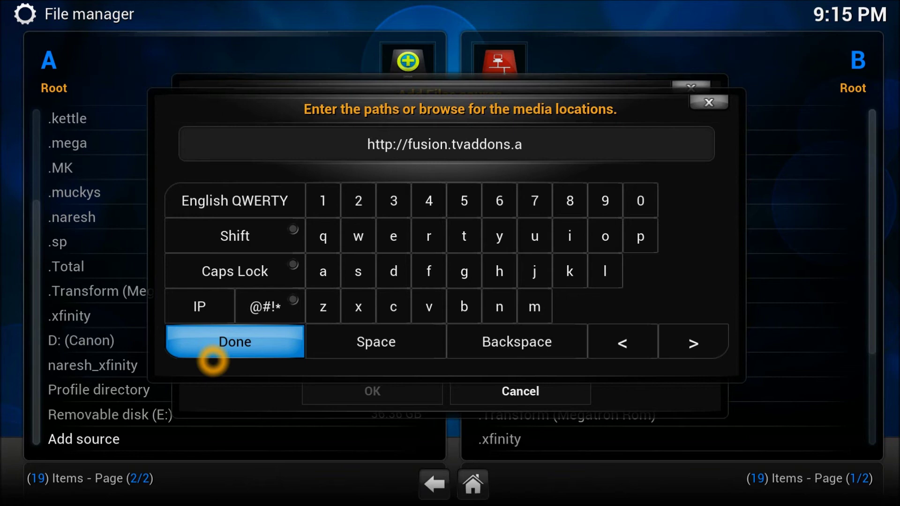
pyautogui.write('g/')
pyautogui.press('Return')
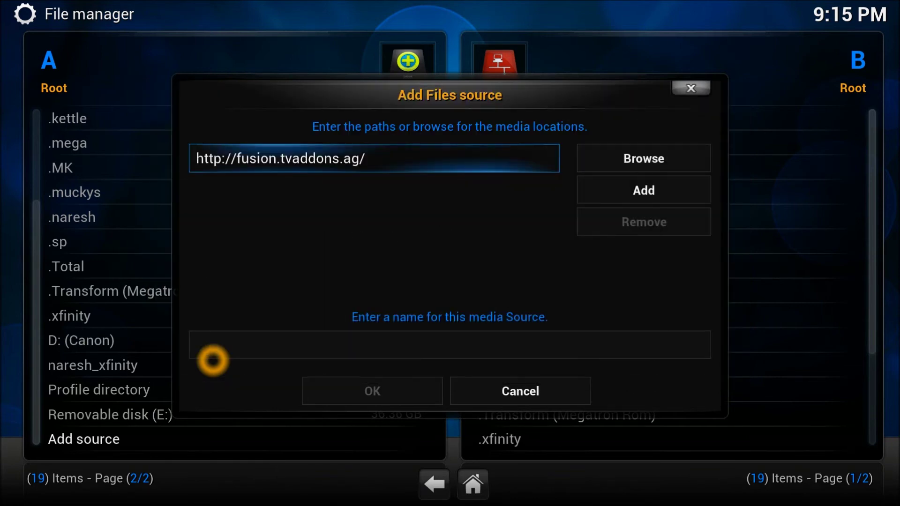
# Step: Name the source 'fusion_' followed by the user's name, save it, and leave the file manager
pyautogui.press('Down')
pyautogui.press('Return')
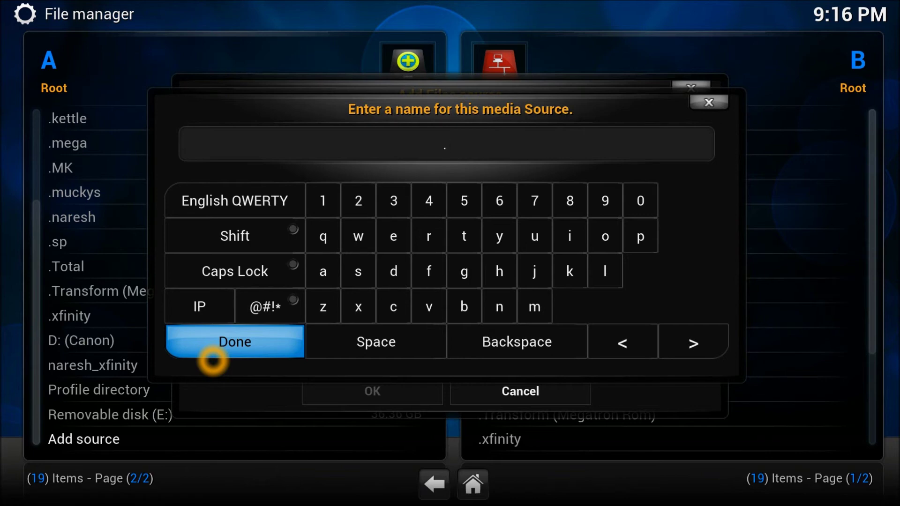
pyautogui.write('fusion_naresh')
pyautogui.click(212, 361)
pyautogui.press('Down')
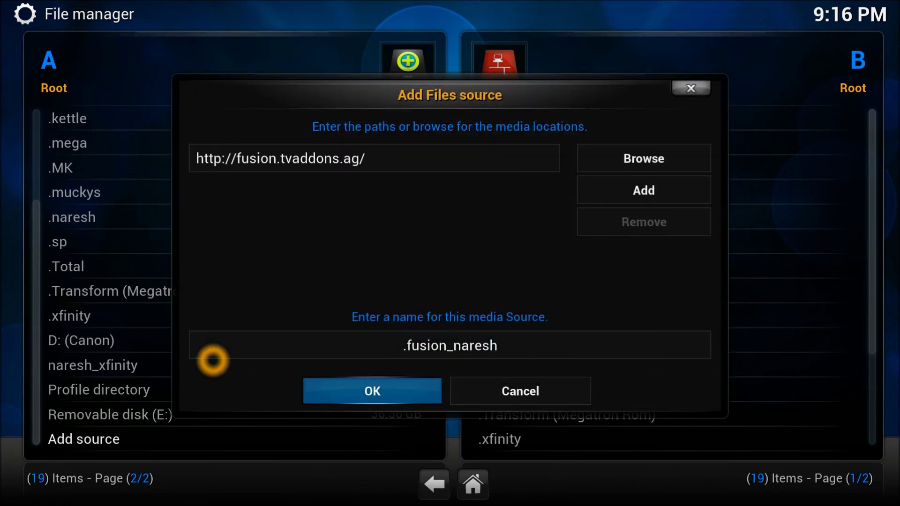
pyautogui.press('Return')
pyautogui.press('Escape')
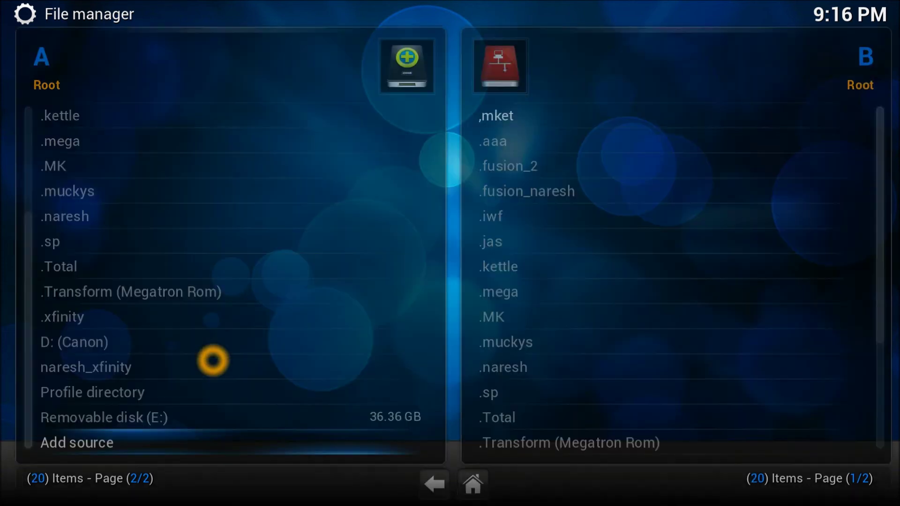
# Step: Go to System Settings > Add-ons and choose Install from zip file
pyautogui.press('Down')
pyautogui.press('Left')
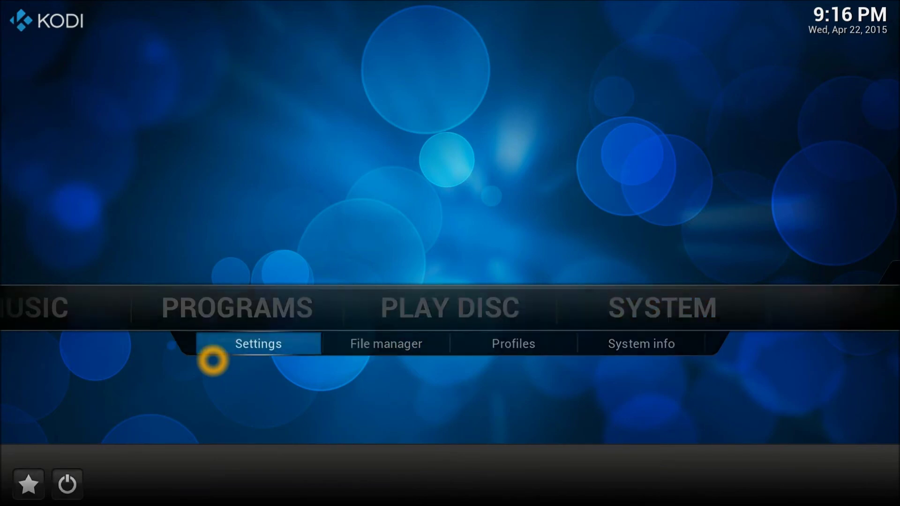
pyautogui.press('Return')
pyautogui.press('Return')
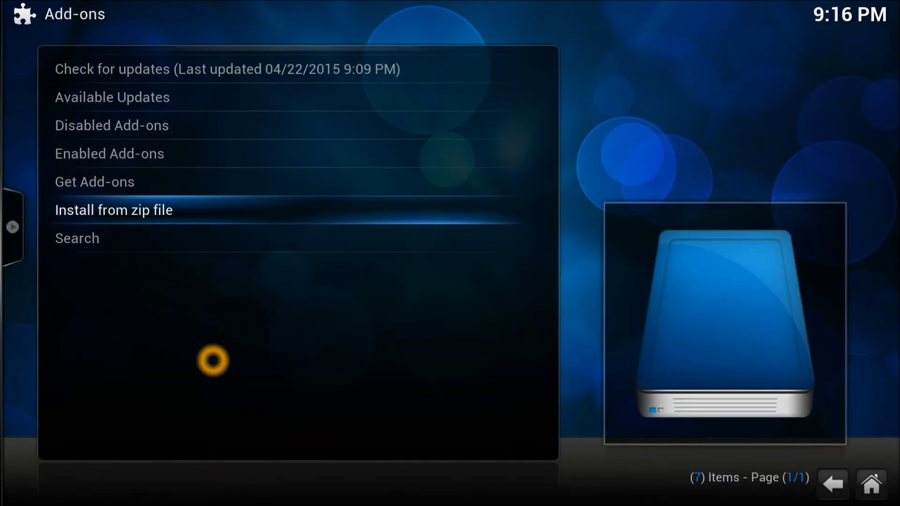
pyautogui.press('Return')
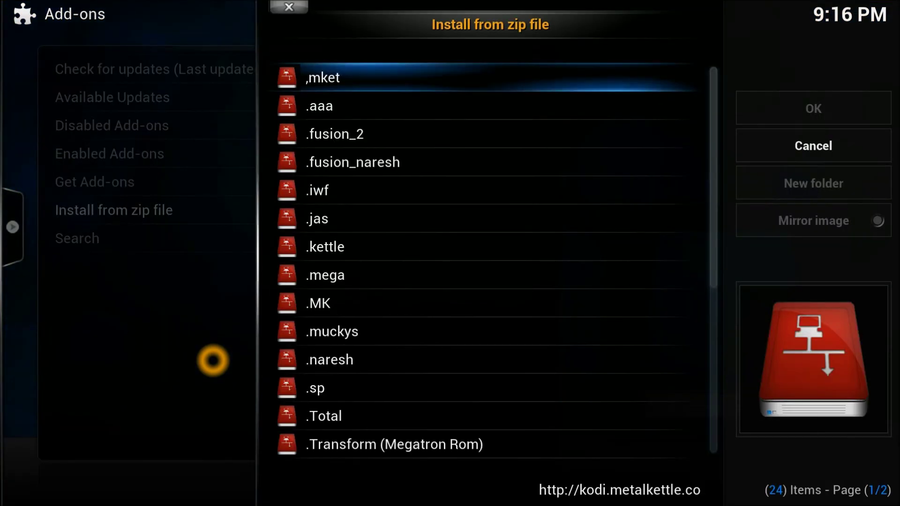
# Step: Install plugin.program.addoninstaller-1.2.0.zip from the fusion source's start-here folder, then return home
pyautogui.press('Down')
pyautogui.press('Down')
pyautogui.press('Down')
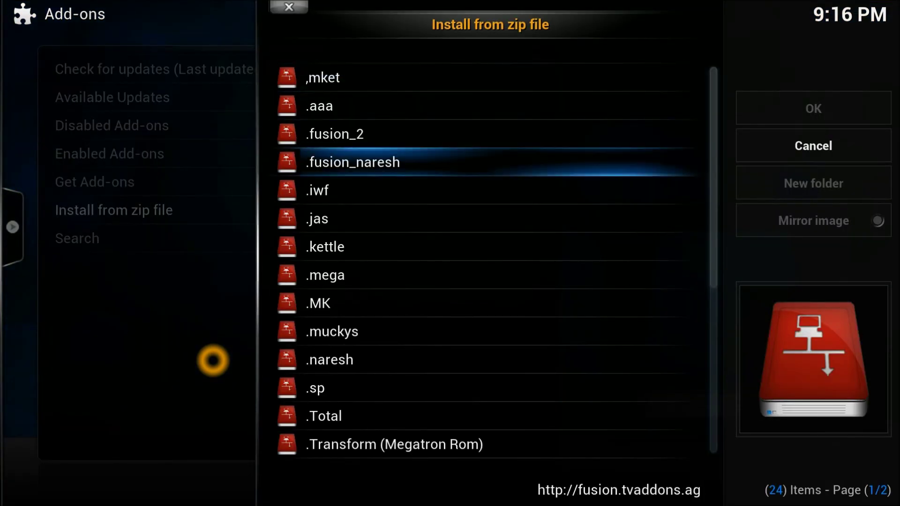
pyautogui.press('Return')
pyautogui.press('Down')
pyautogui.press('Down')
pyautogui.press('Down')
pyautogui.press('Down')
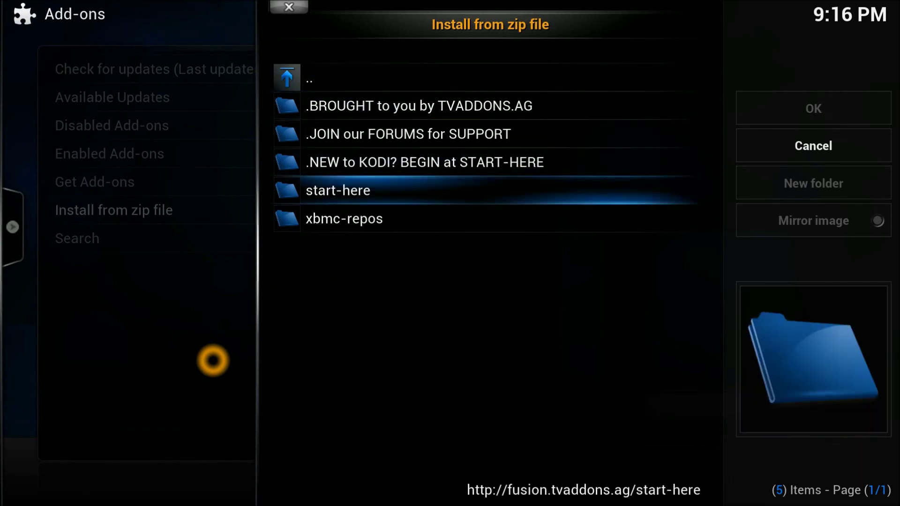
pyautogui.press('Return')
pyautogui.press('Down')
pyautogui.press('Down')
pyautogui.press('Down')
pyautogui.press('Down')
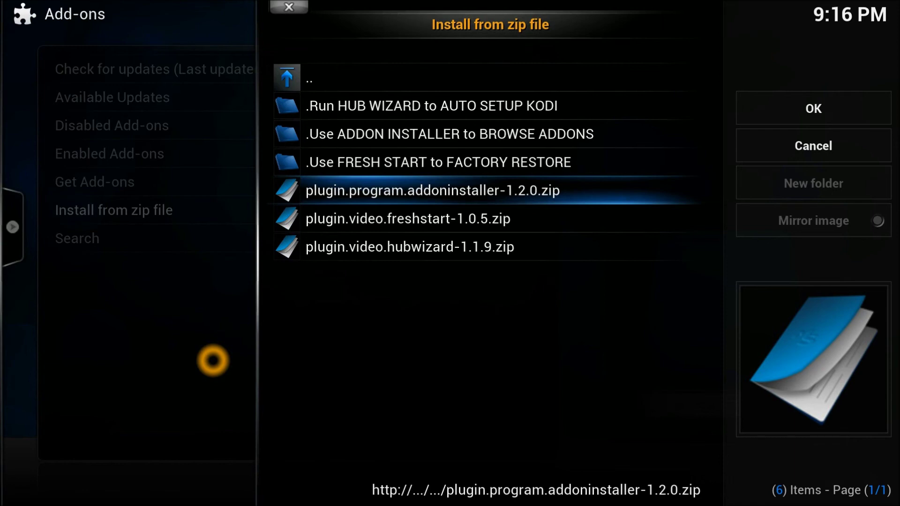
pyautogui.press('Return')
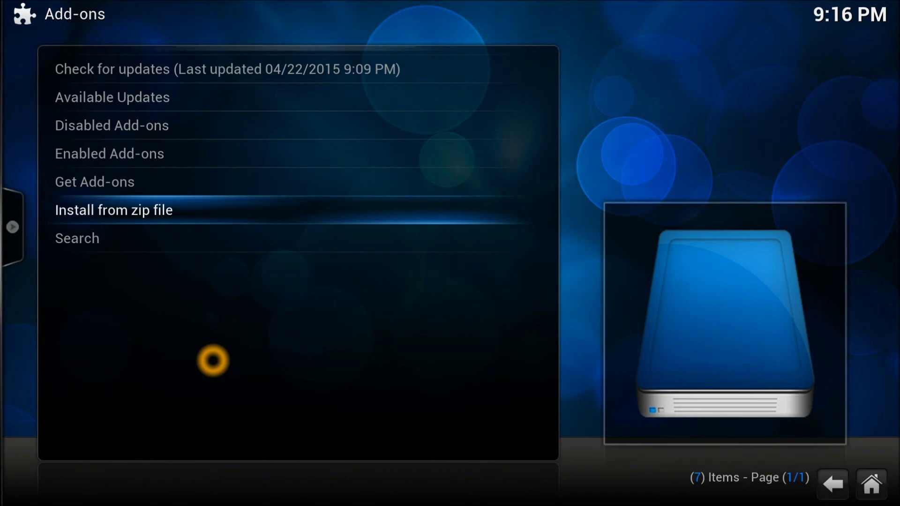
pyautogui.press('Escape')
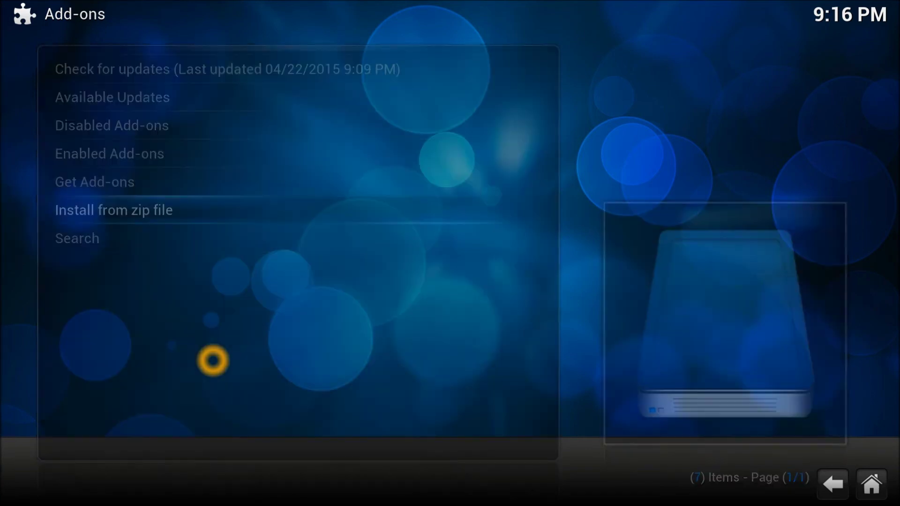
pyautogui.press('Escape')
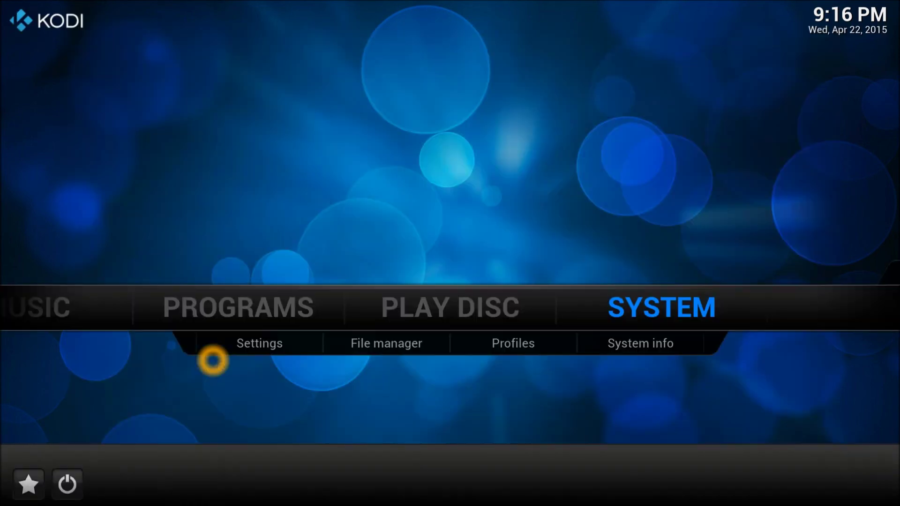
# Step: Launch the Addon Installer from Program add-ons and bring up its Search add-ons dialog
pyautogui.press('Left')
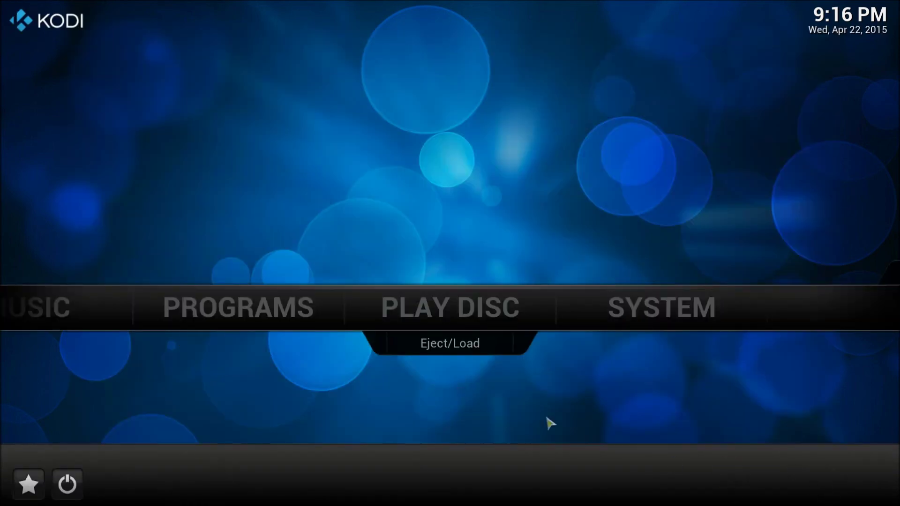
pyautogui.click(299, 313)
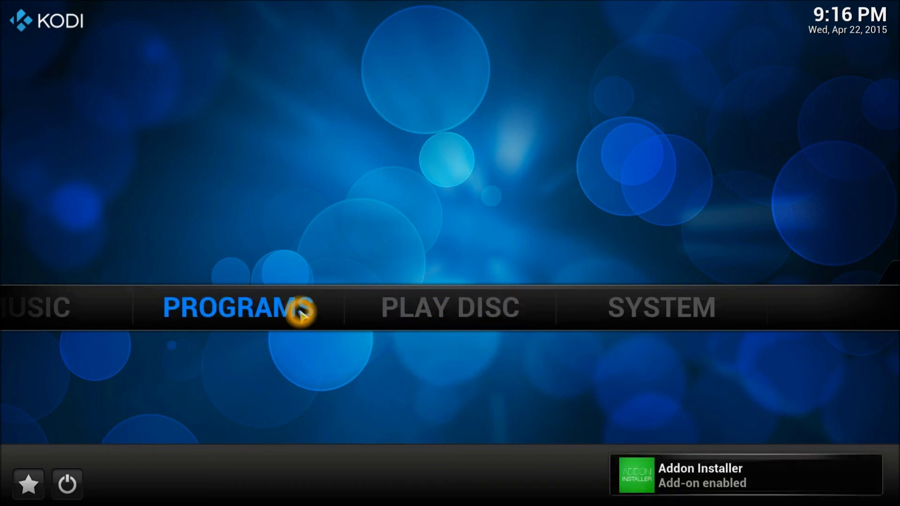
pyautogui.click(300, 313)
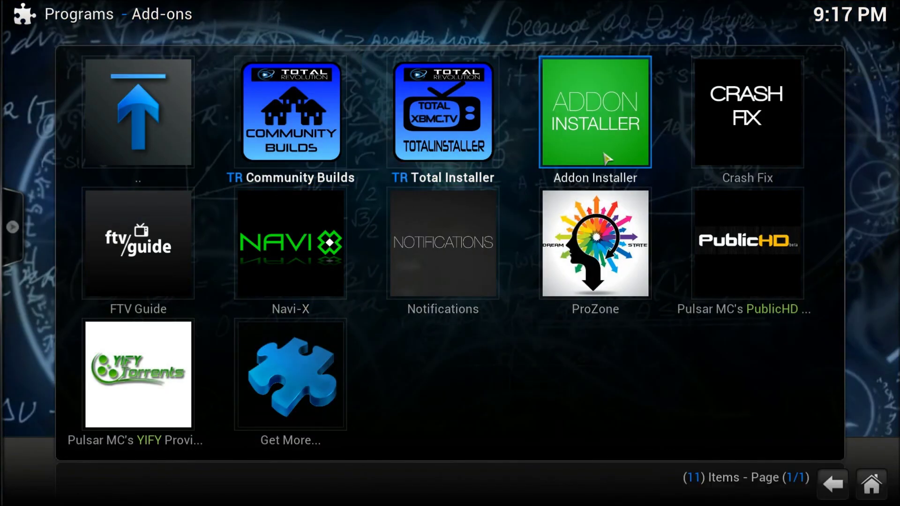
pyautogui.click(576, 119)
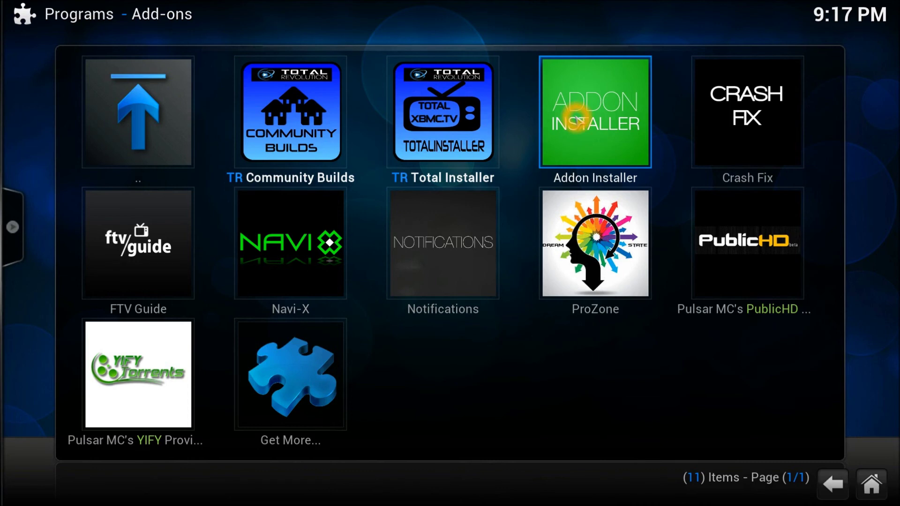
pyautogui.click(577, 120)
pyautogui.click(404, 122)
pyautogui.click(328, 124)
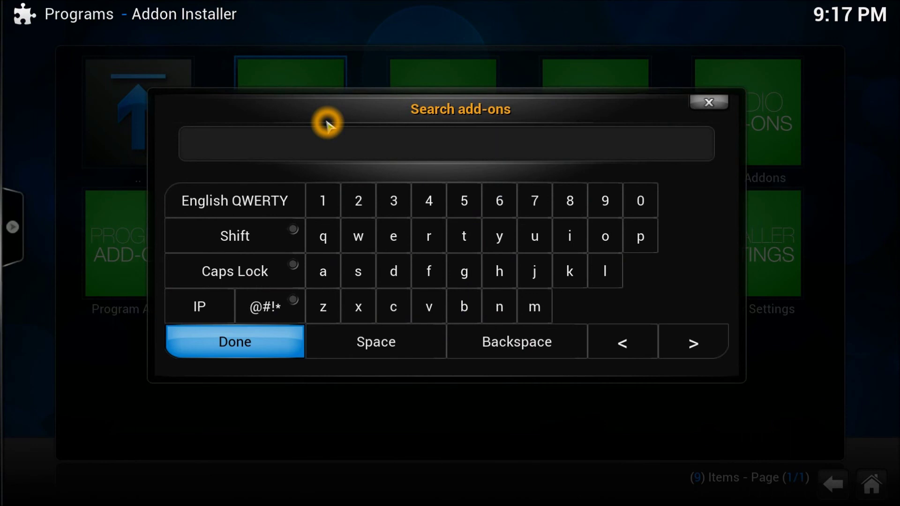
# Step: Search the Addon Installer for 'nba' and highlight the NBA Full Games result
pyautogui.write('nba')
pyautogui.press('Return')
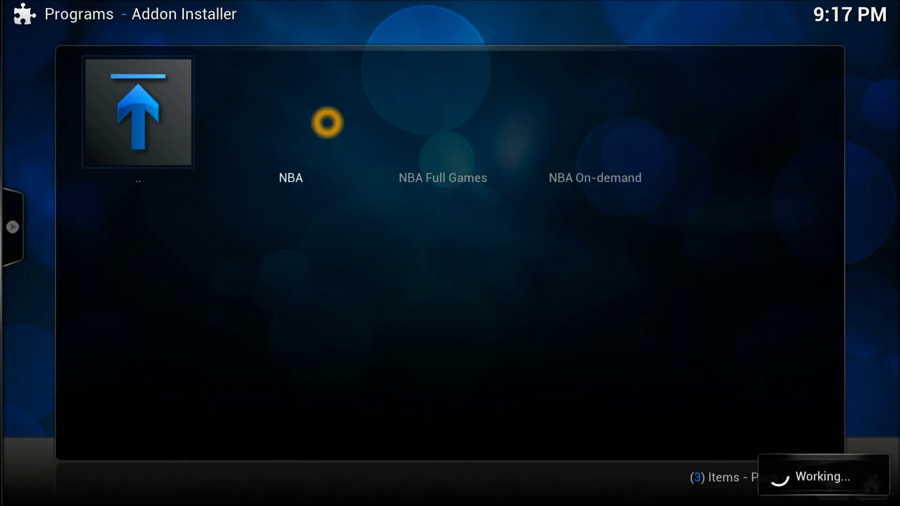
pyautogui.press('Right')
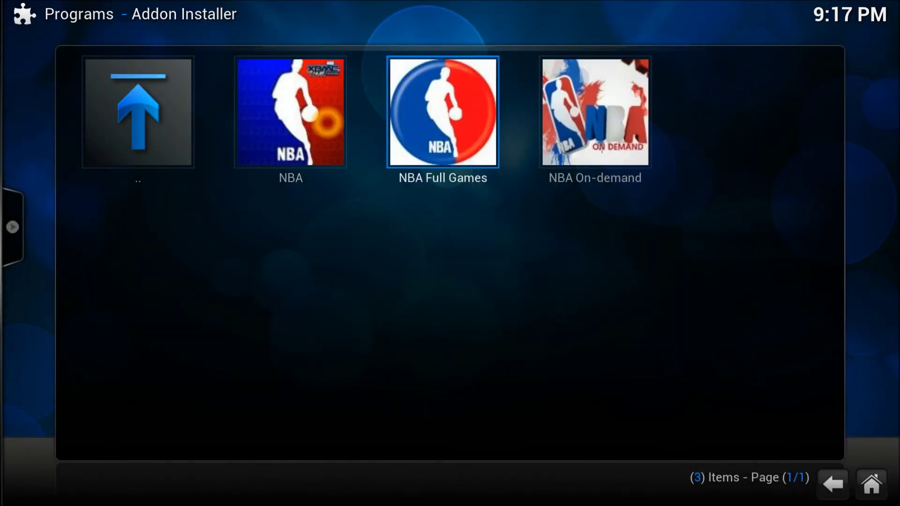
pyautogui.press('Left')
pyautogui.press('Right')
pyautogui.press('Right')
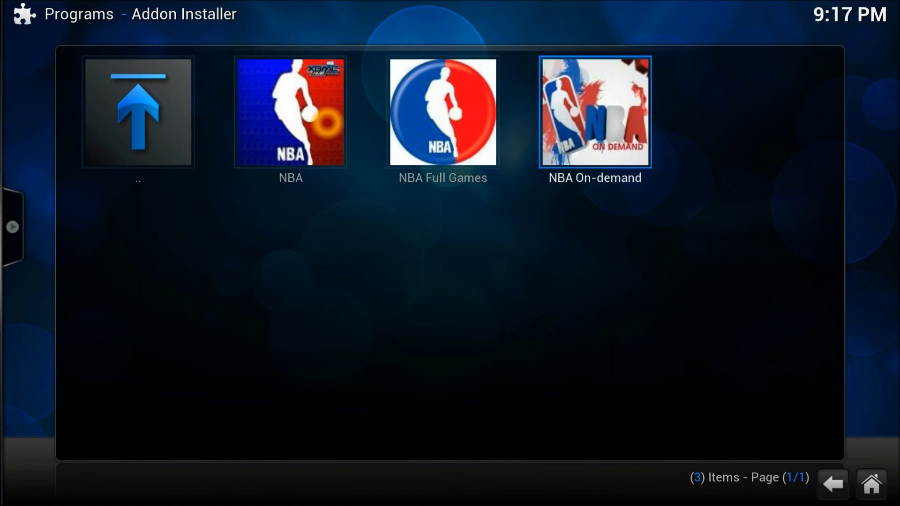
pyautogui.press('Left')
pyautogui.press('Left')
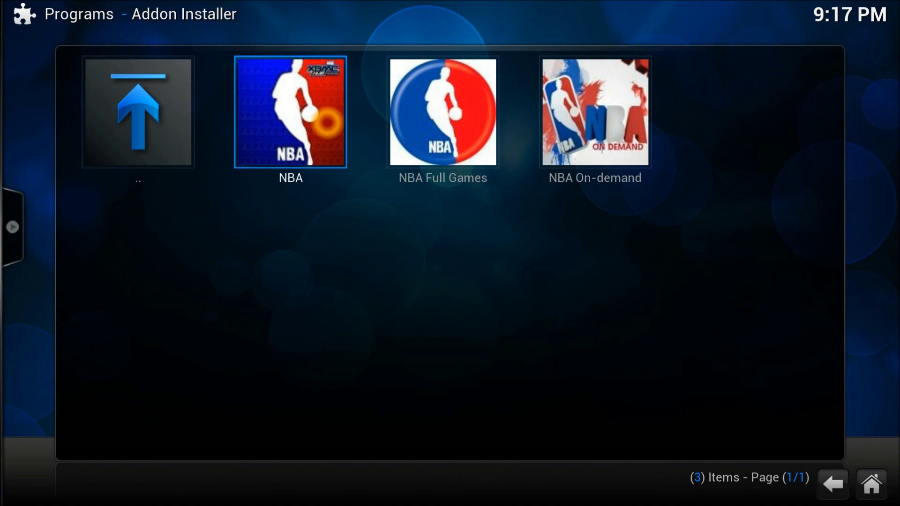
pyautogui.press('Right')
# Step: Install NBA Full Games, approve the install, and dismiss the success message
pyautogui.press('Return')
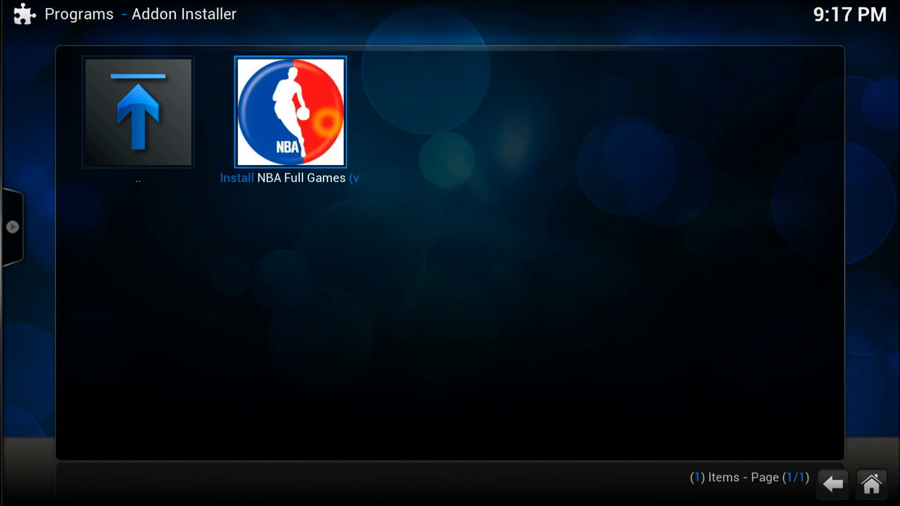
pyautogui.press('Return')
pyautogui.press('Left')
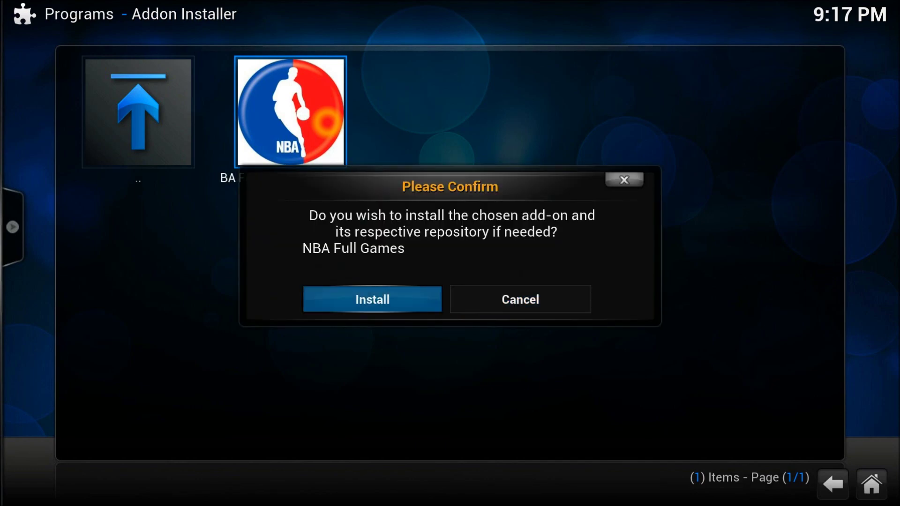
pyautogui.press('Return')
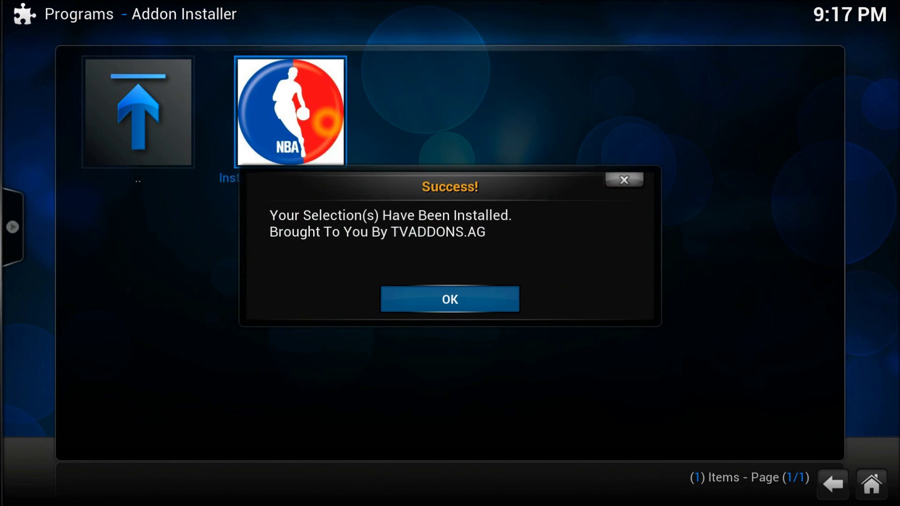
pyautogui.press('Return')
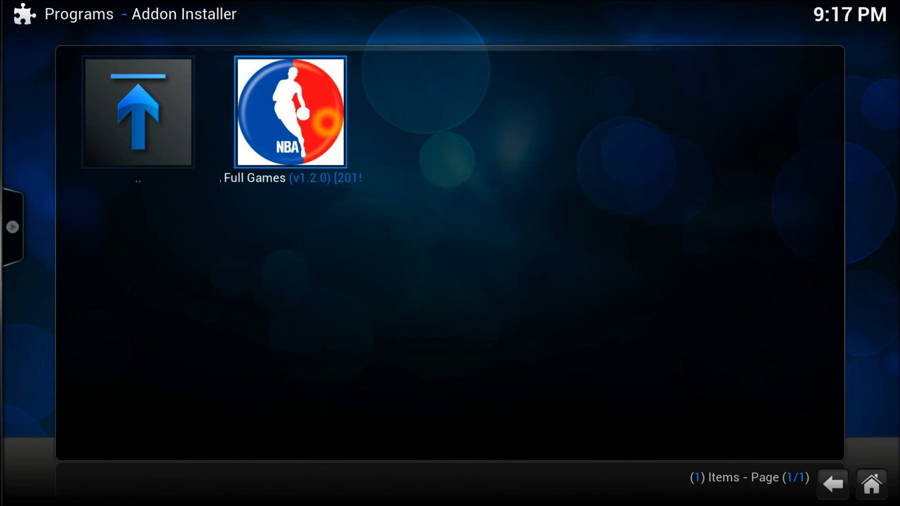